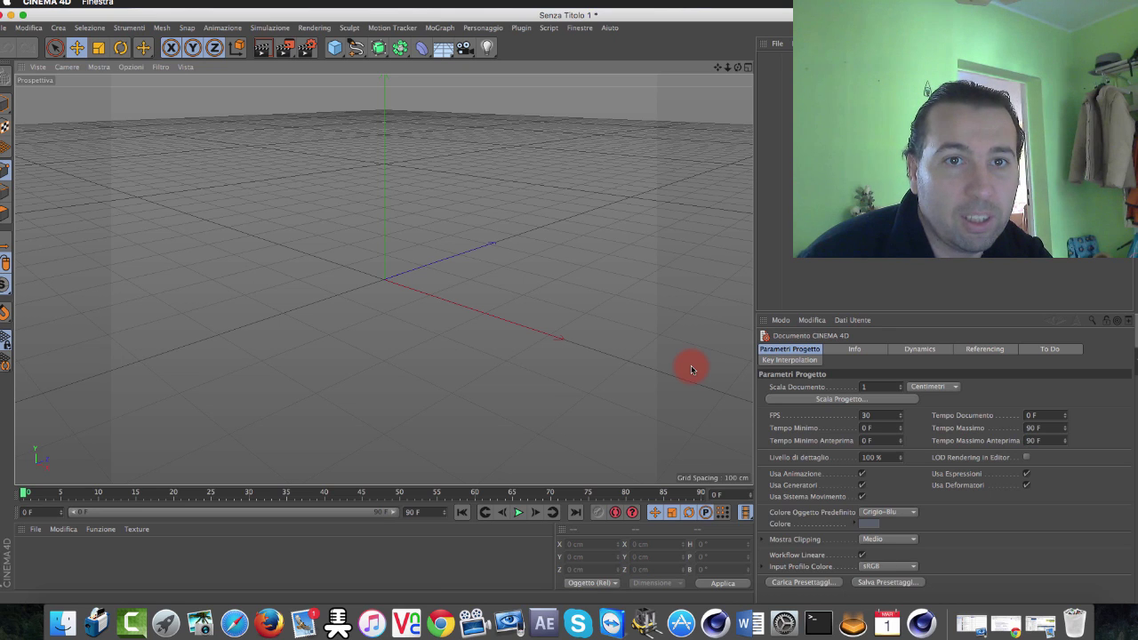
# Download MinewaysMac.zip from the Mineways site, then minimize Chrome to show the desktop.
pyautogui.click(9, 16)
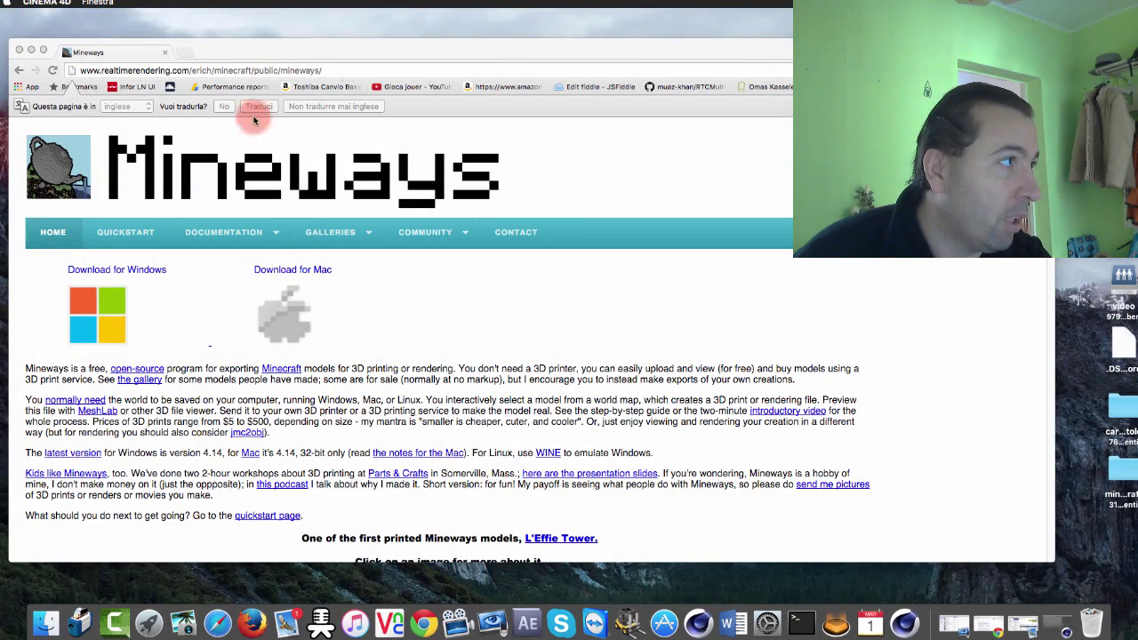
pyautogui.moveTo(370, 51); pyautogui.dragTo(378, 51)
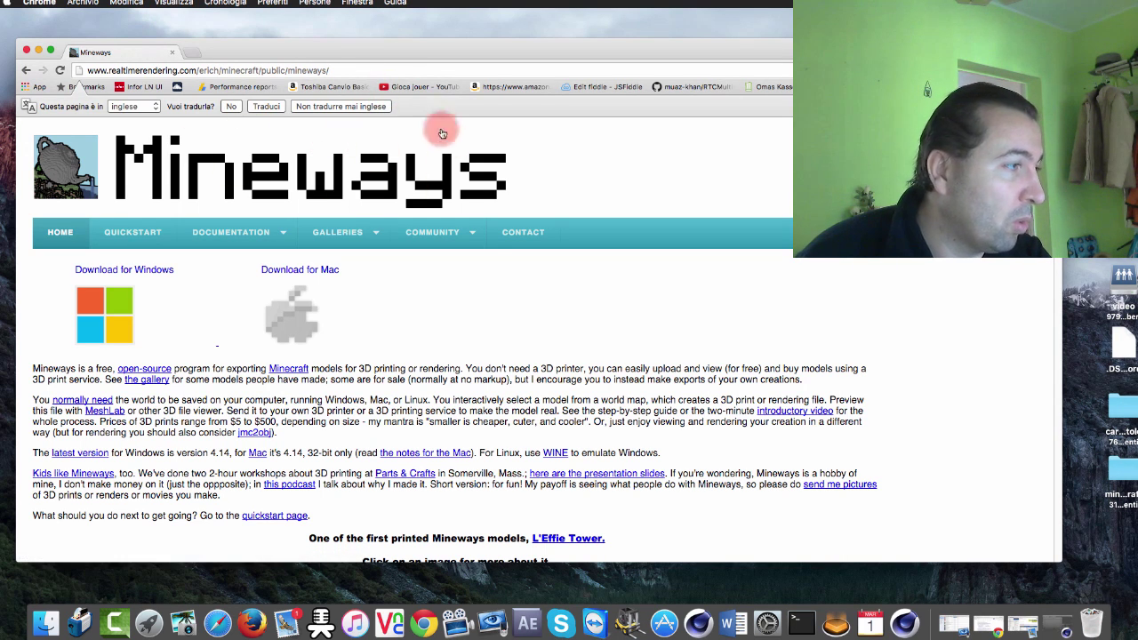
pyautogui.scroll(-1, 444, 329)
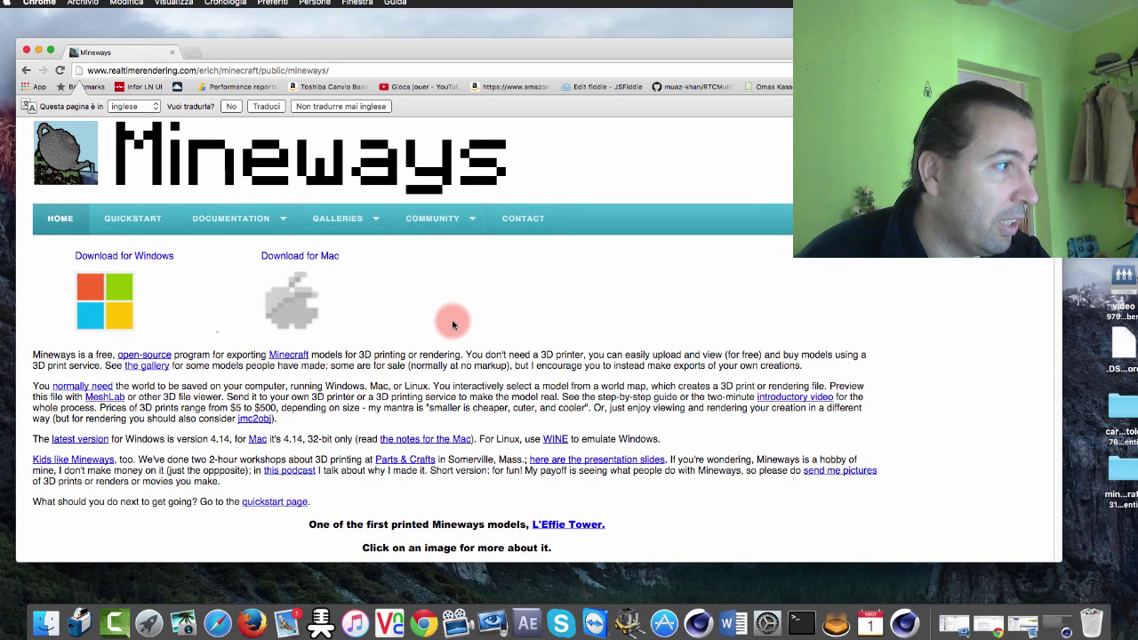
pyautogui.scroll(-1, 425, 322)
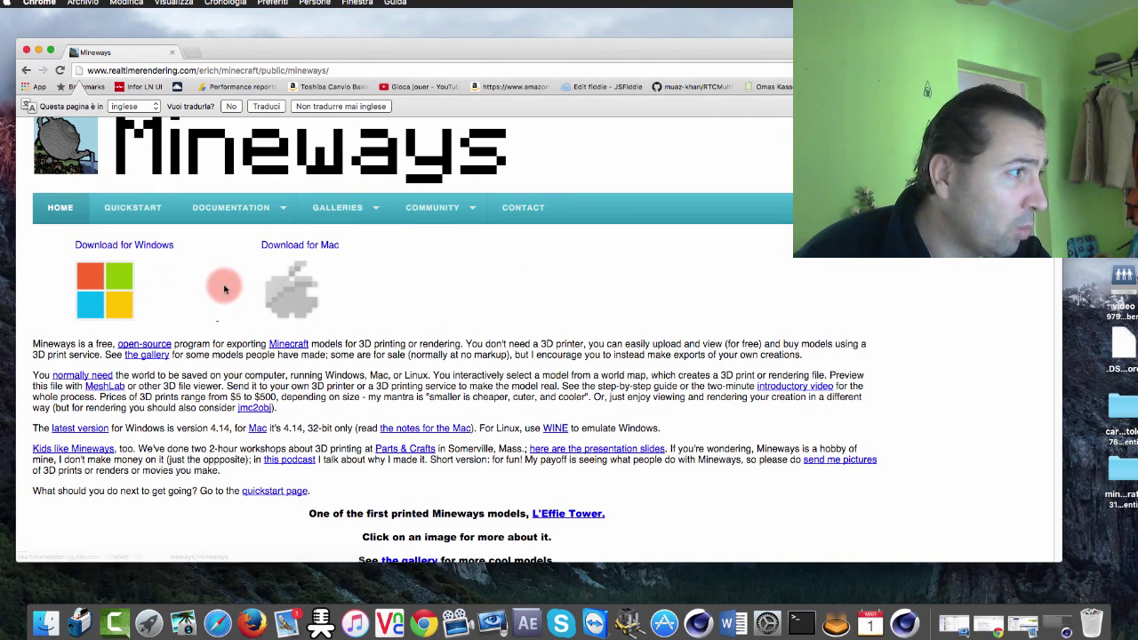
pyautogui.click(293, 299)
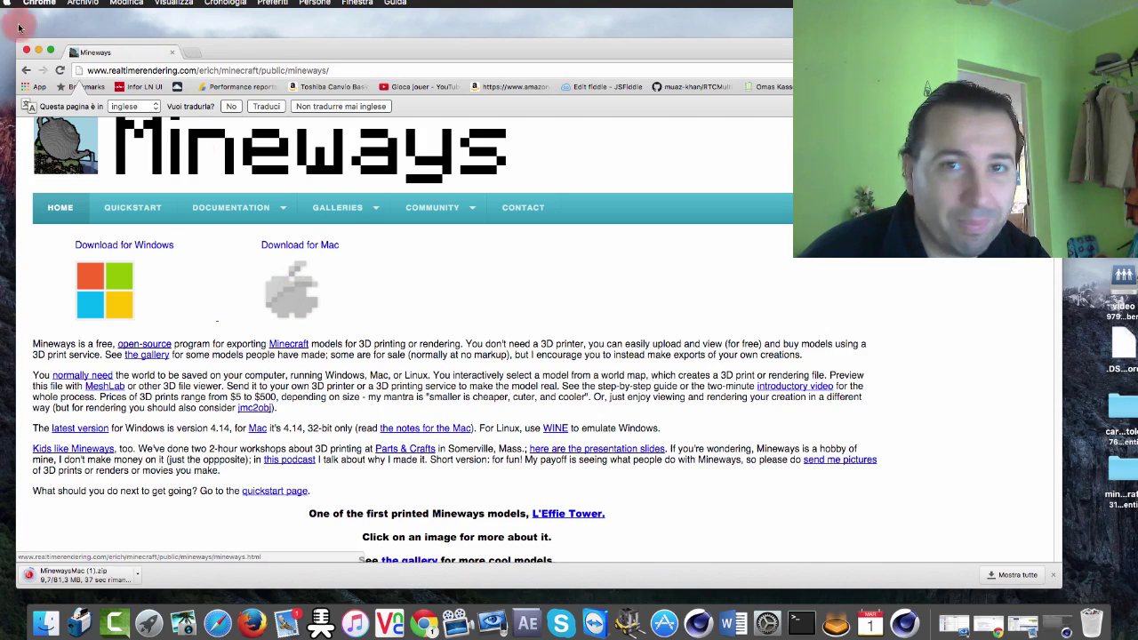
pyautogui.click(39, 51)
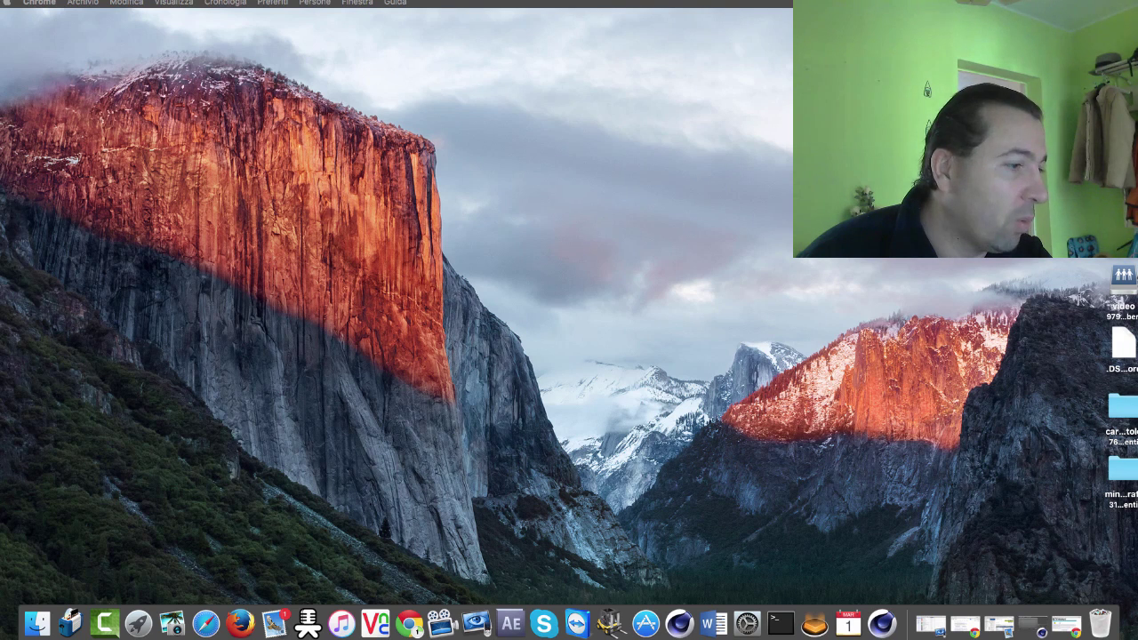
# Find Mineways through Spotlight search and launch it.
pyautogui.press('super+space')
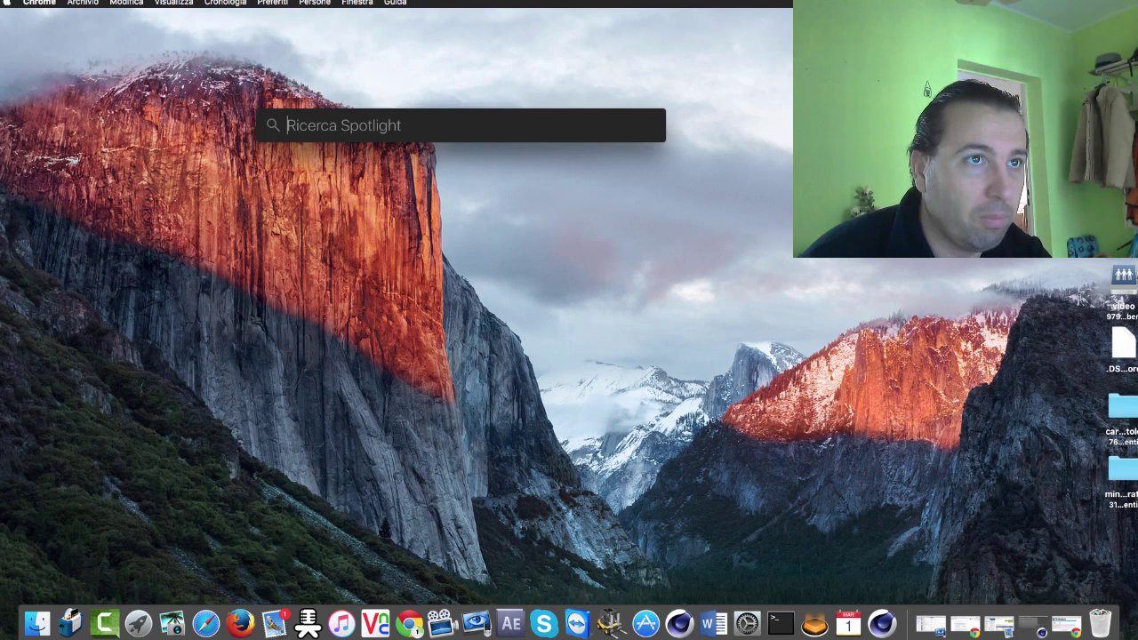
pyautogui.write('min')
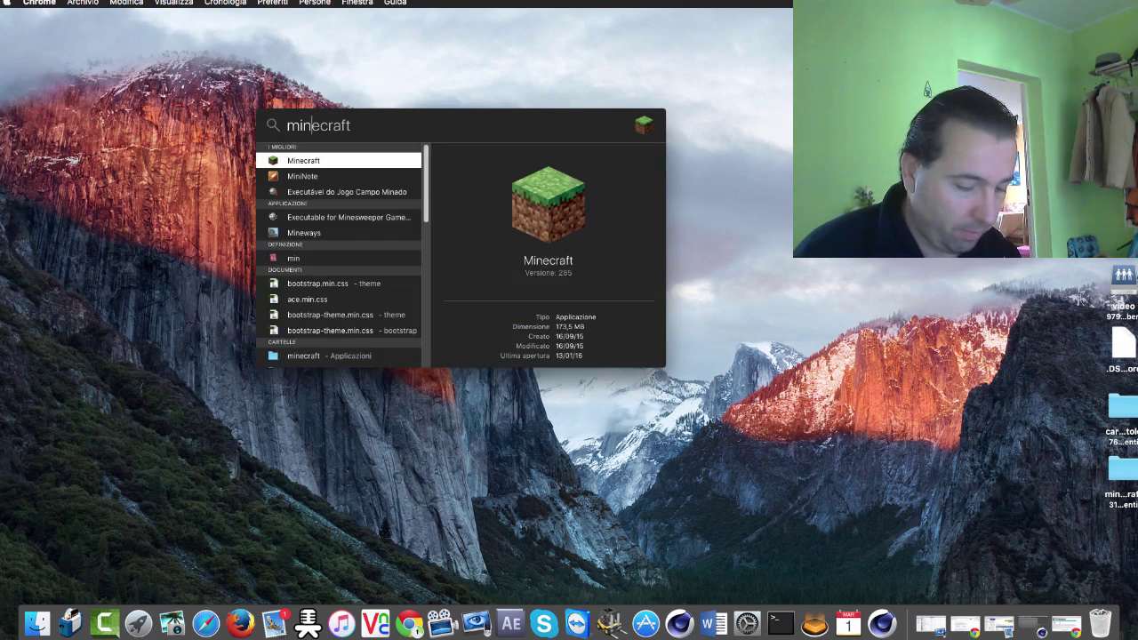
pyautogui.write('ecraft')
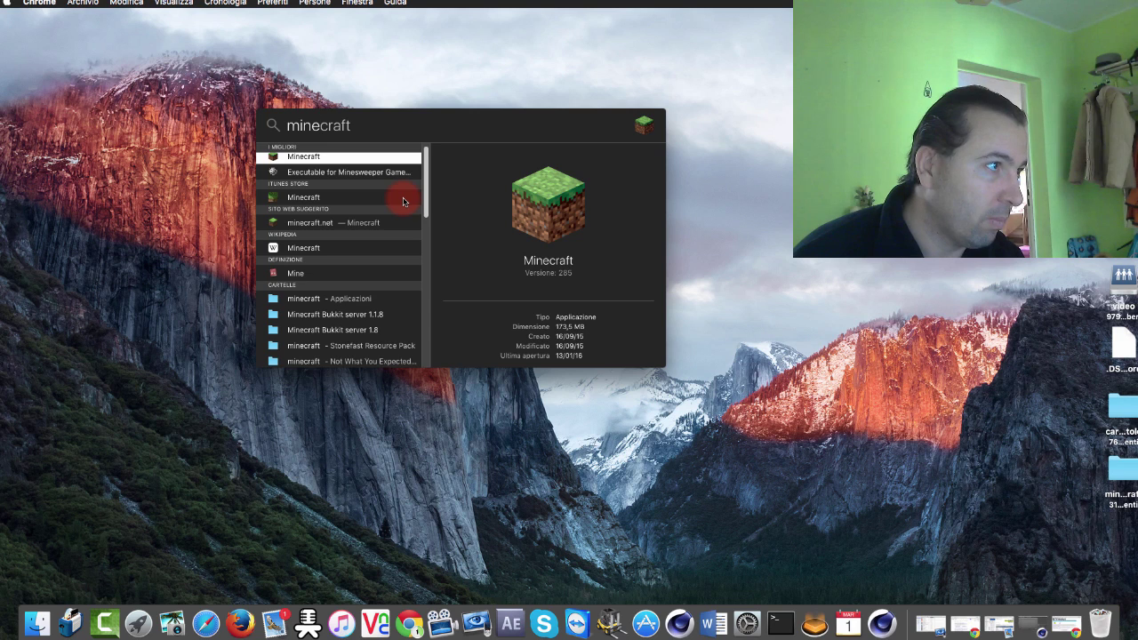
pyautogui.press('BackSpace')
pyautogui.press('BackSpace')
pyautogui.press('BackSpace')
pyautogui.press('BackSpace')
pyautogui.press('BackSpace')
pyautogui.write('w')
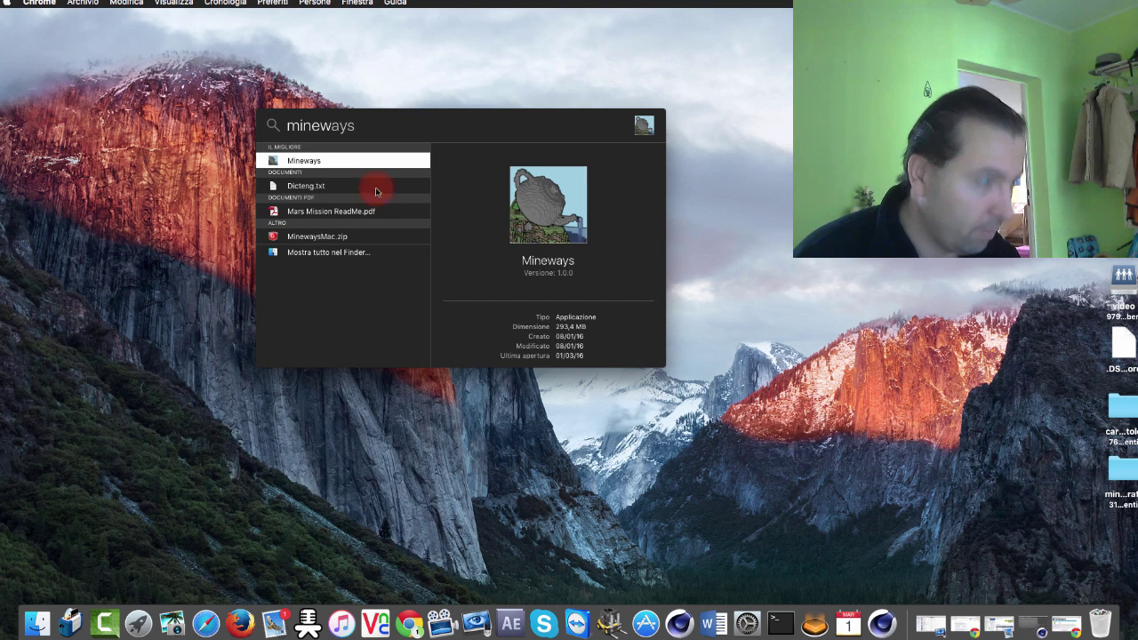
pyautogui.click(288, 160)
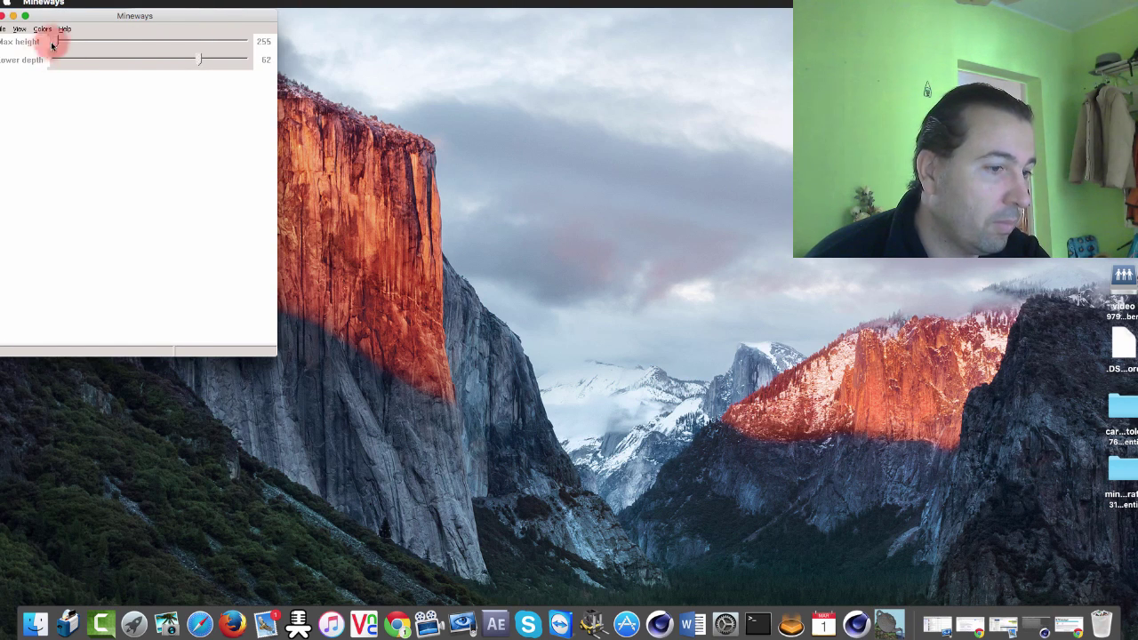
# Load the vce world's level.dat from Desktop/minecraft/vce via Find Your World.
pyautogui.moveTo(77, 19); pyautogui.dragTo(541, 73)
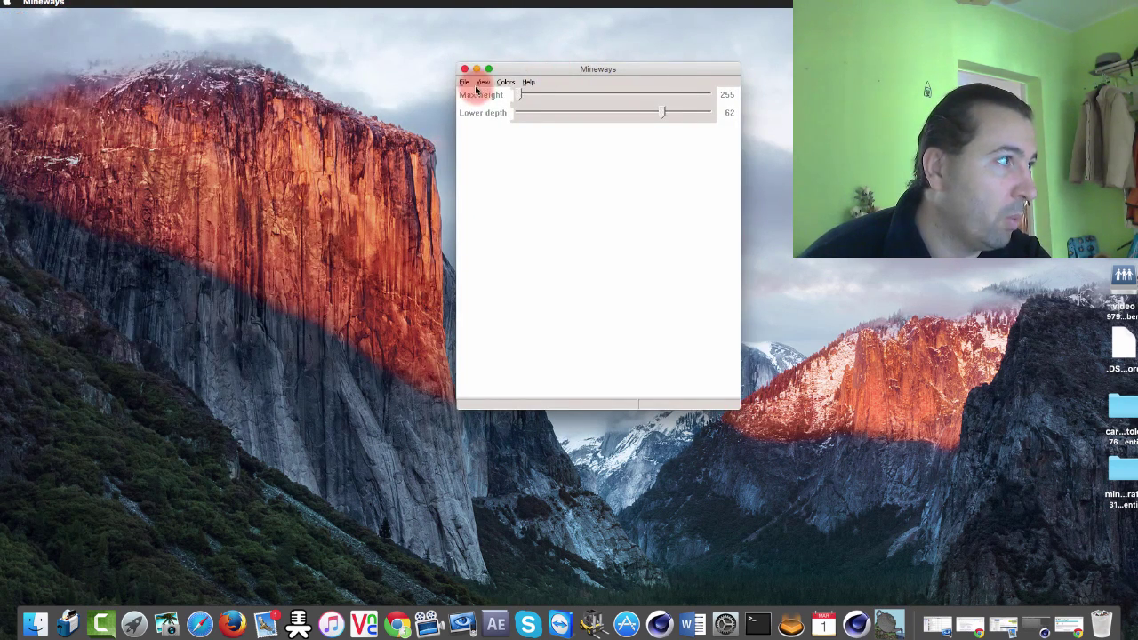
pyautogui.click(464, 83)
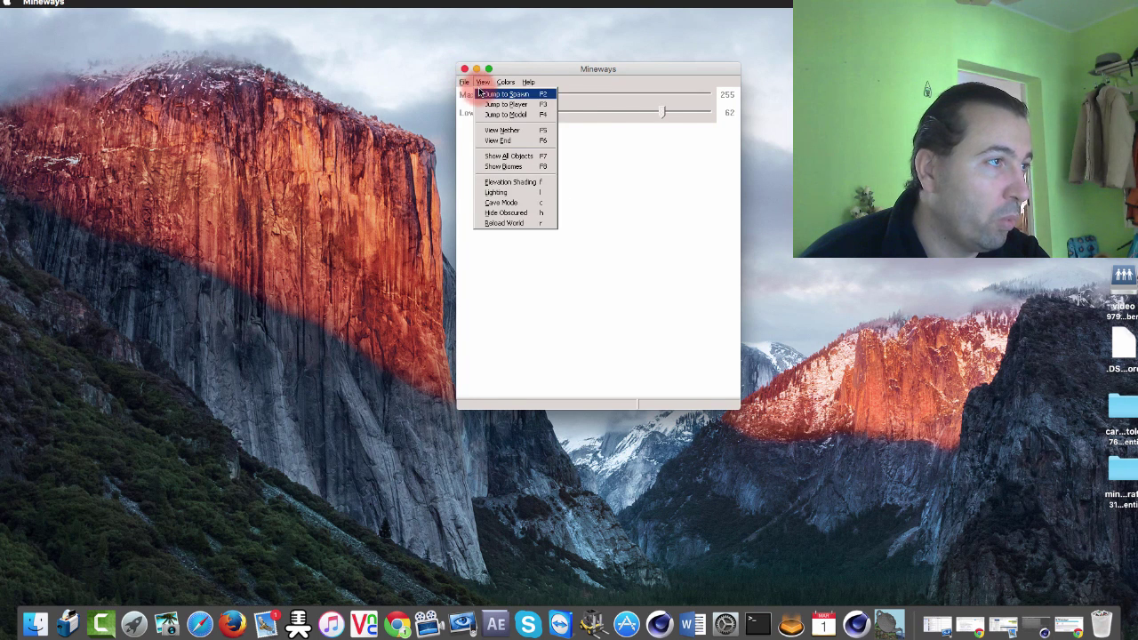
pyautogui.moveTo(486, 94)
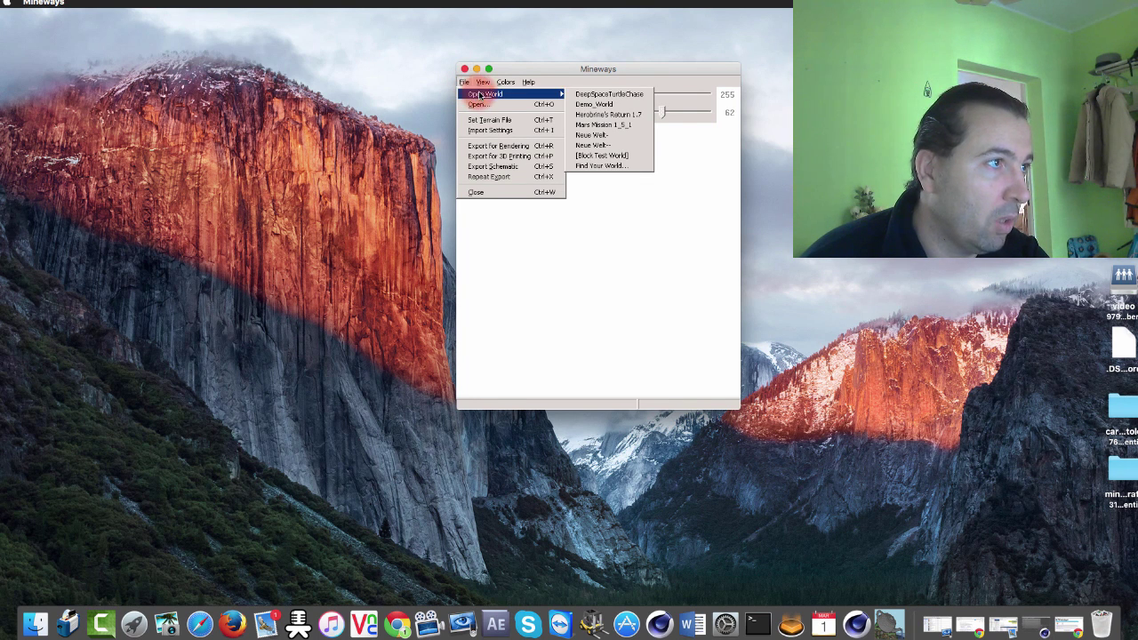
pyautogui.click(626, 167)
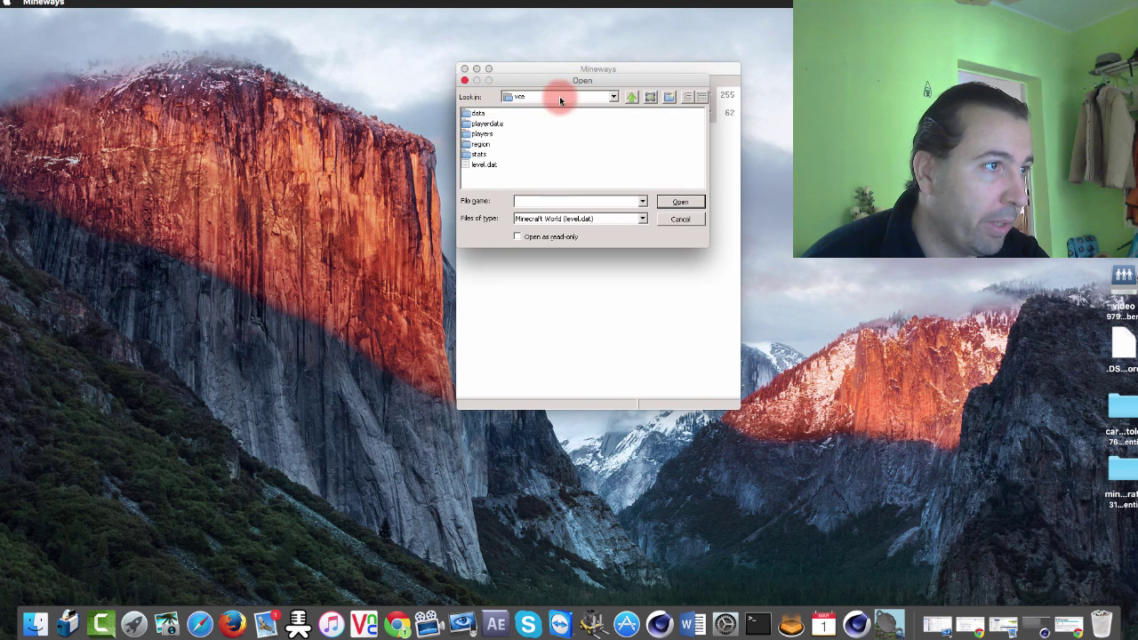
pyautogui.click(613, 97)
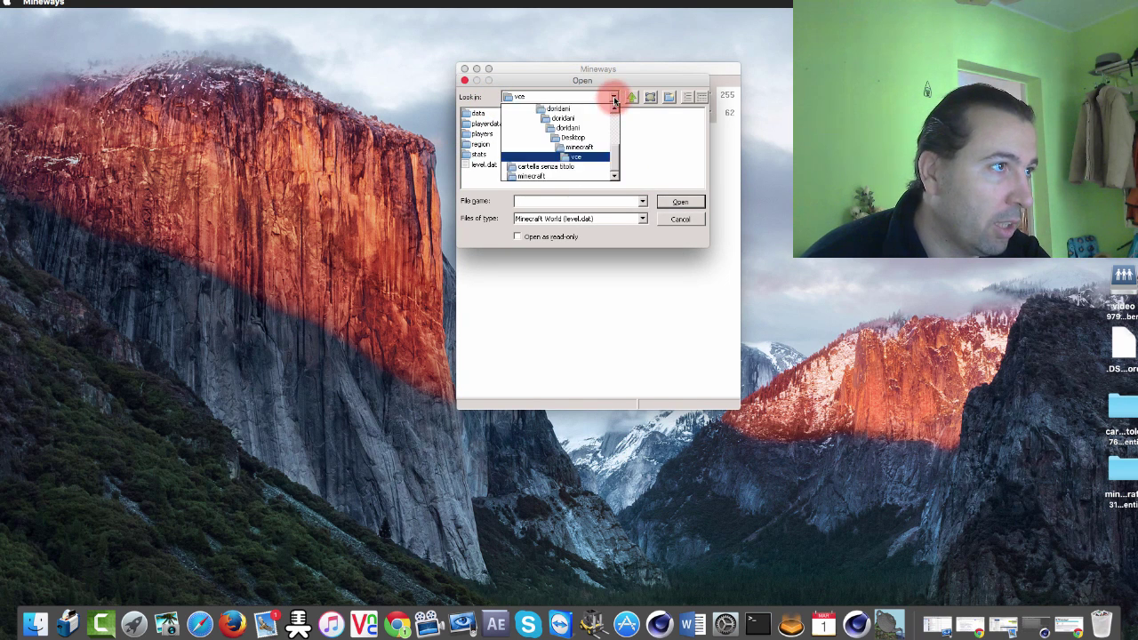
pyautogui.click(577, 142)
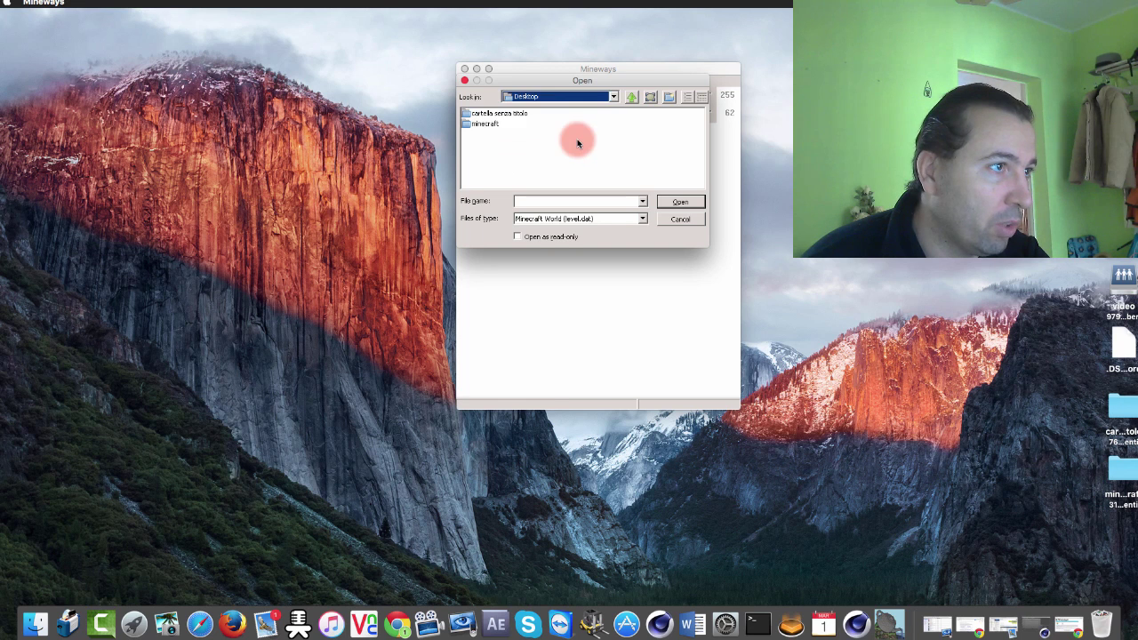
pyautogui.doubleClick(478, 125)
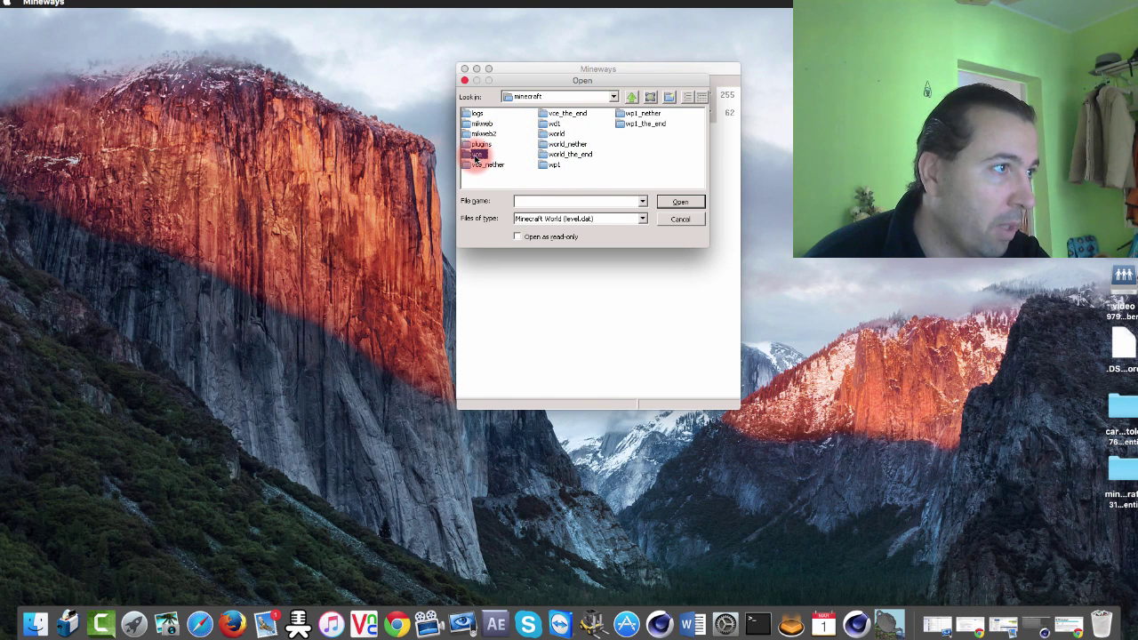
pyautogui.doubleClick(476, 155)
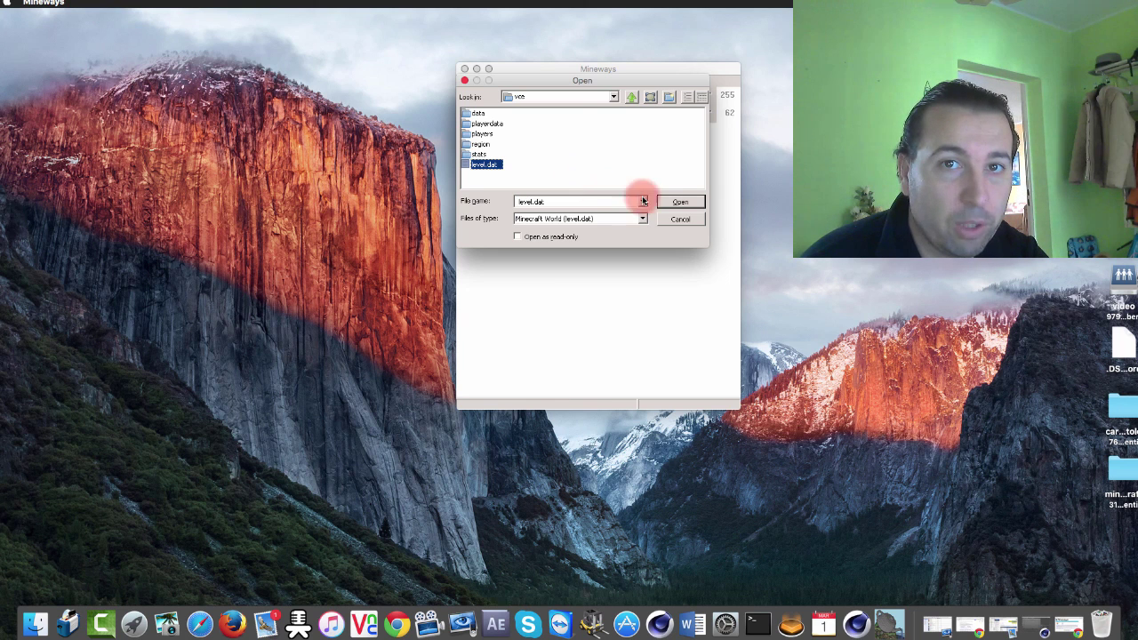
pyautogui.click(676, 202)
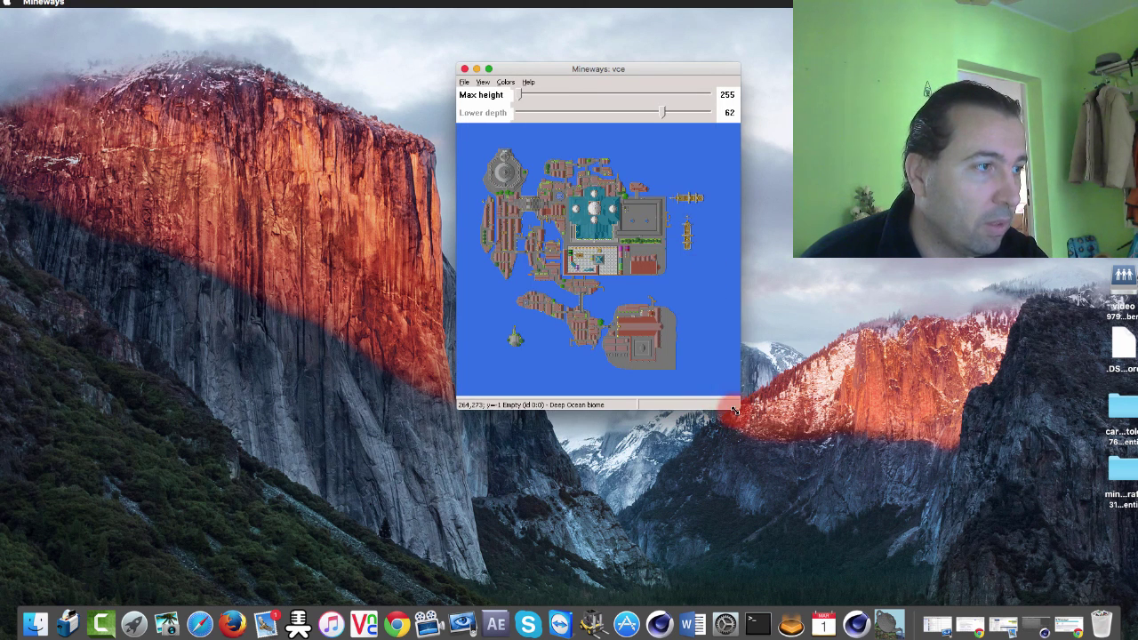
# Enlarge the Mineways window and start Export for Rendering, dismissing the selection instructions.
pyautogui.moveTo(738, 407); pyautogui.dragTo(950, 437)
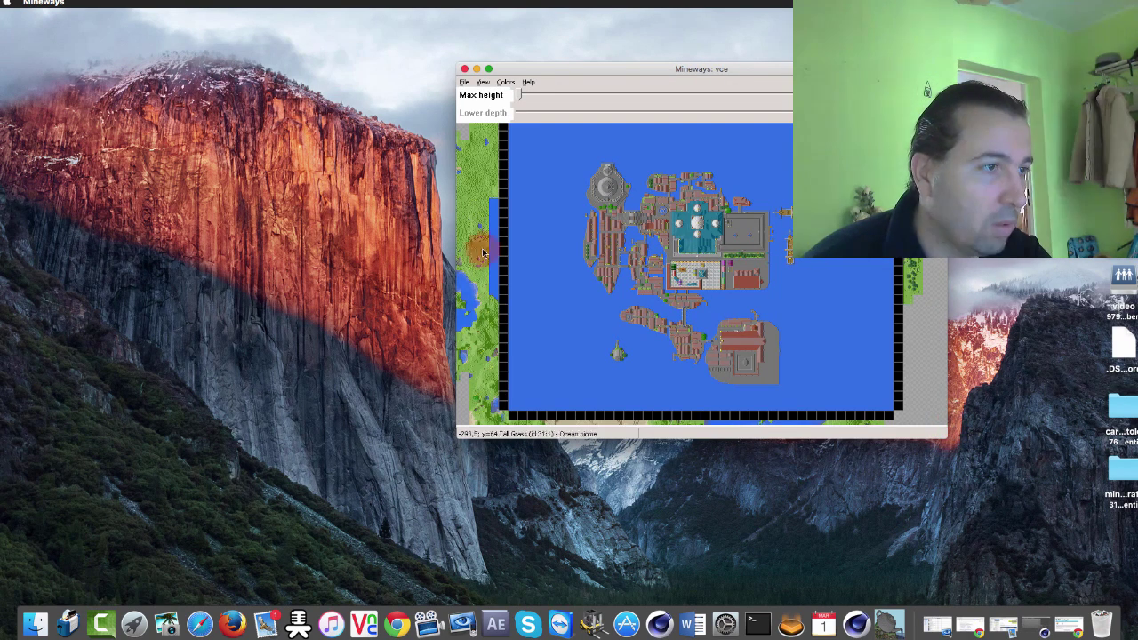
pyautogui.moveTo(458, 63); pyautogui.dragTo(289, 42)
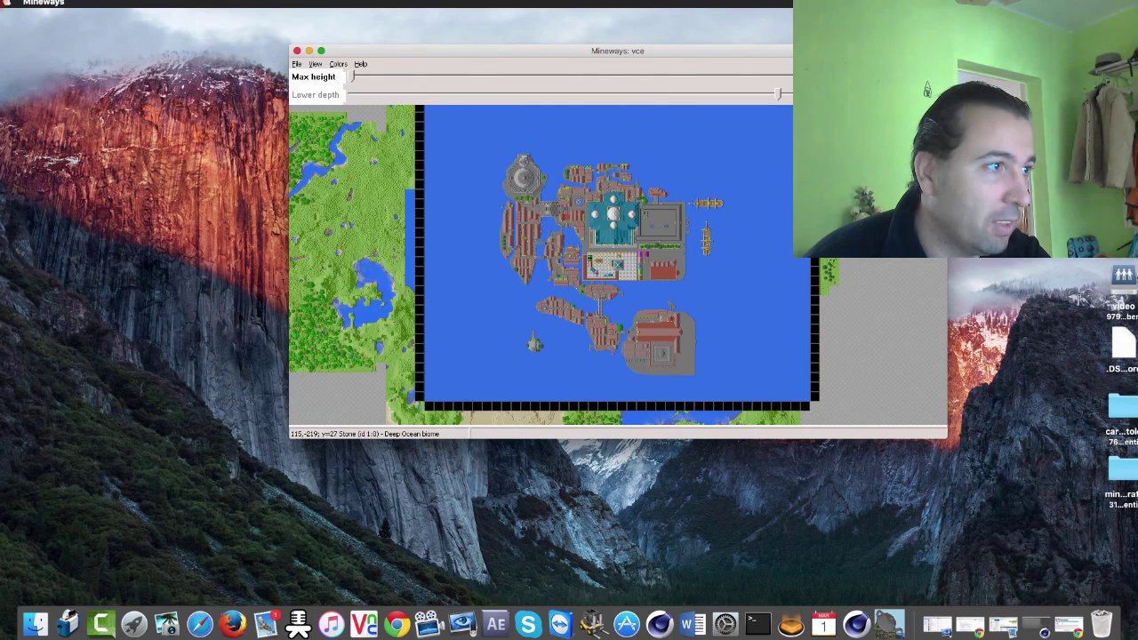
pyautogui.click(297, 65)
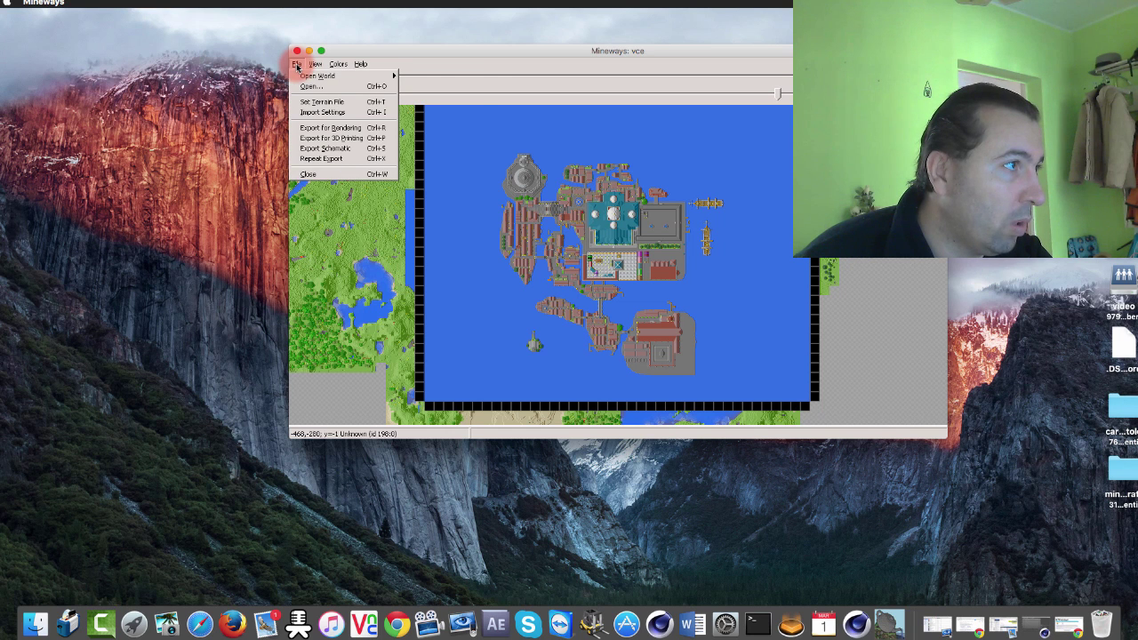
pyautogui.click(334, 129)
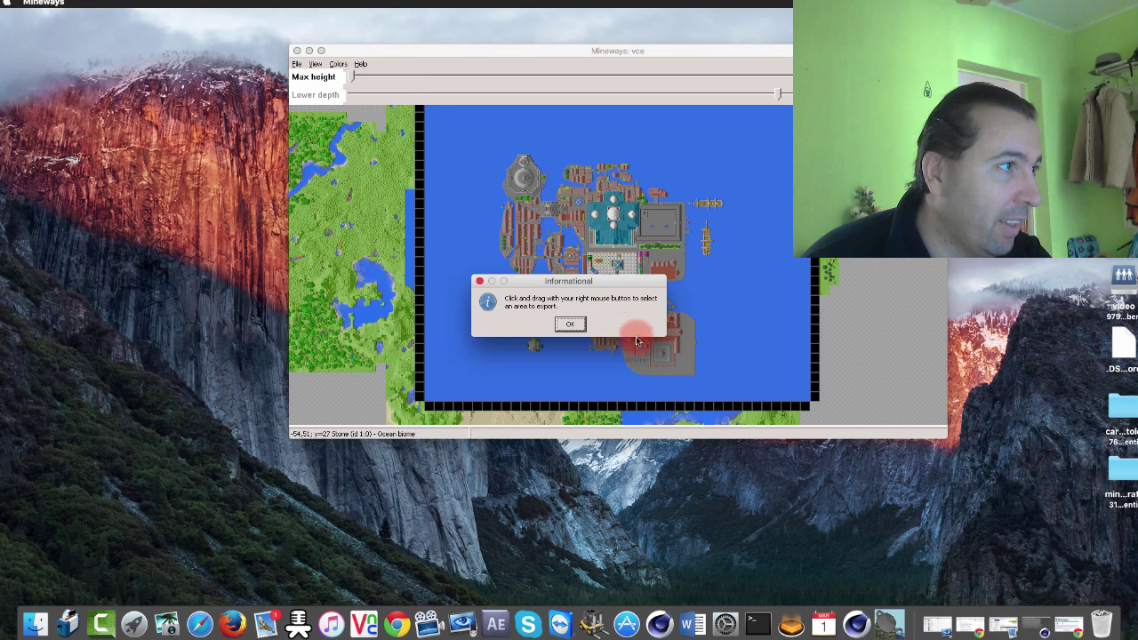
pyautogui.click(578, 328)
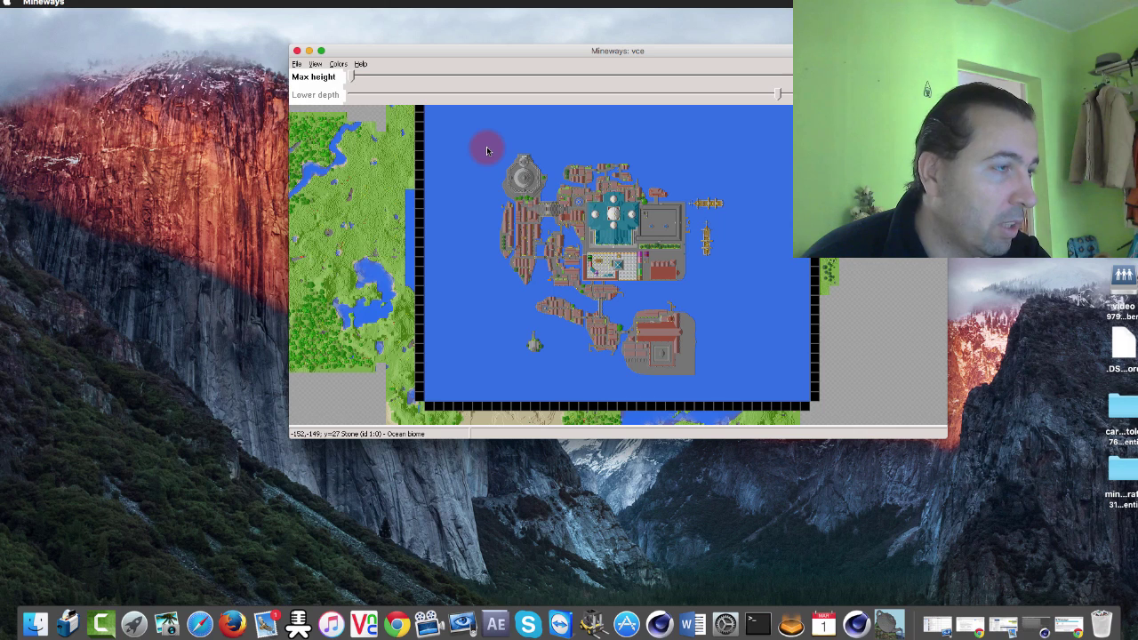
# Mark a first area over Venice, answering the lower depth prompts.
pyautogui.moveTo(487, 151); pyautogui.dragTo(532, 215)
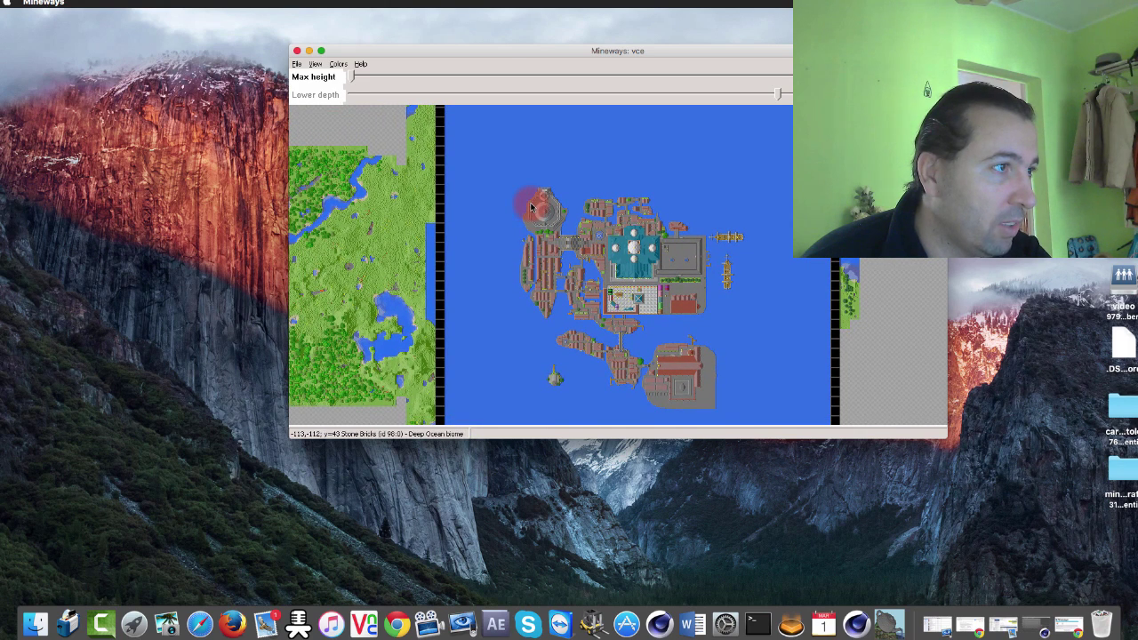
pyautogui.rightClick(530, 203)
pyautogui.click(569, 361)
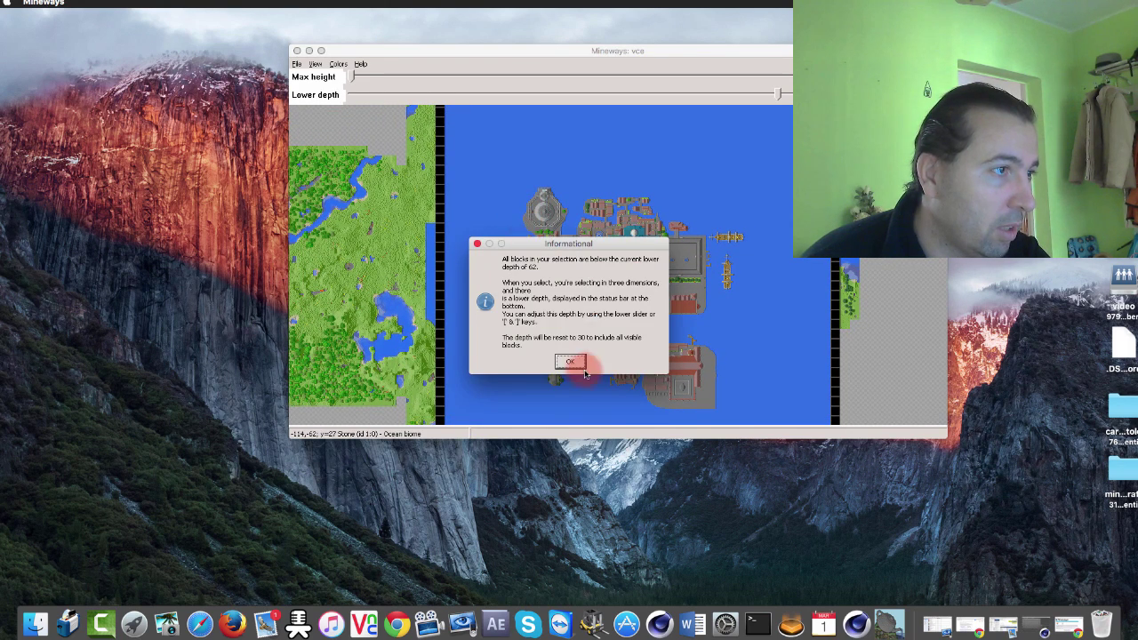
pyautogui.moveTo(531, 205)
pyautogui.mouseDown()
pyautogui.moveTo(512, 213)
pyautogui.moveTo(533, 211)
pyautogui.mouseUp()
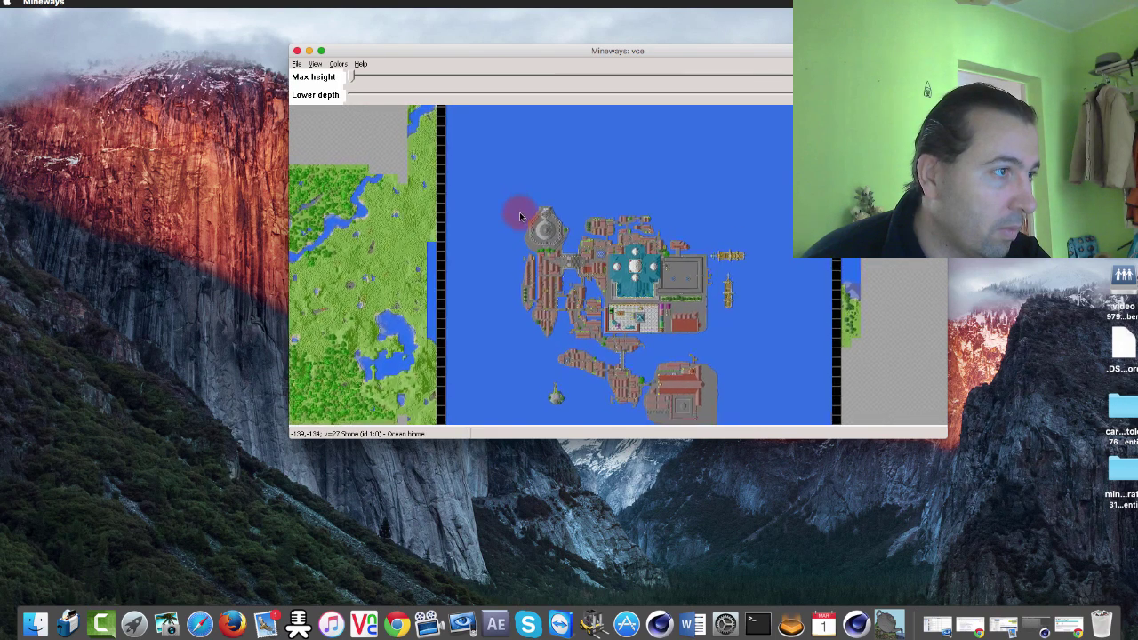
pyautogui.click(533, 211)
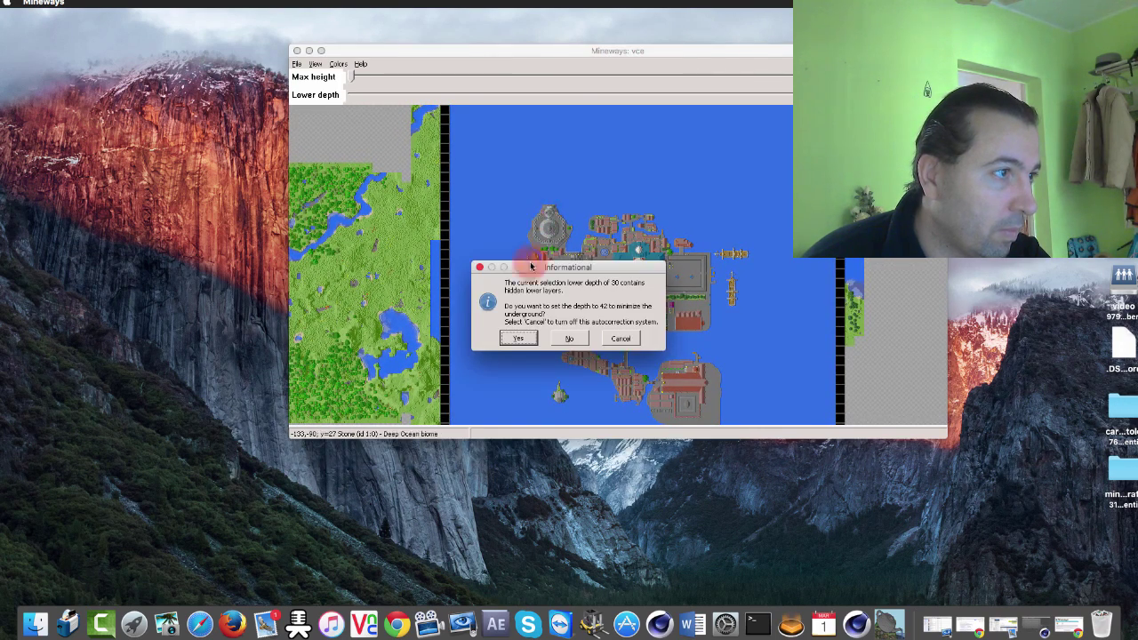
pyautogui.click(571, 340)
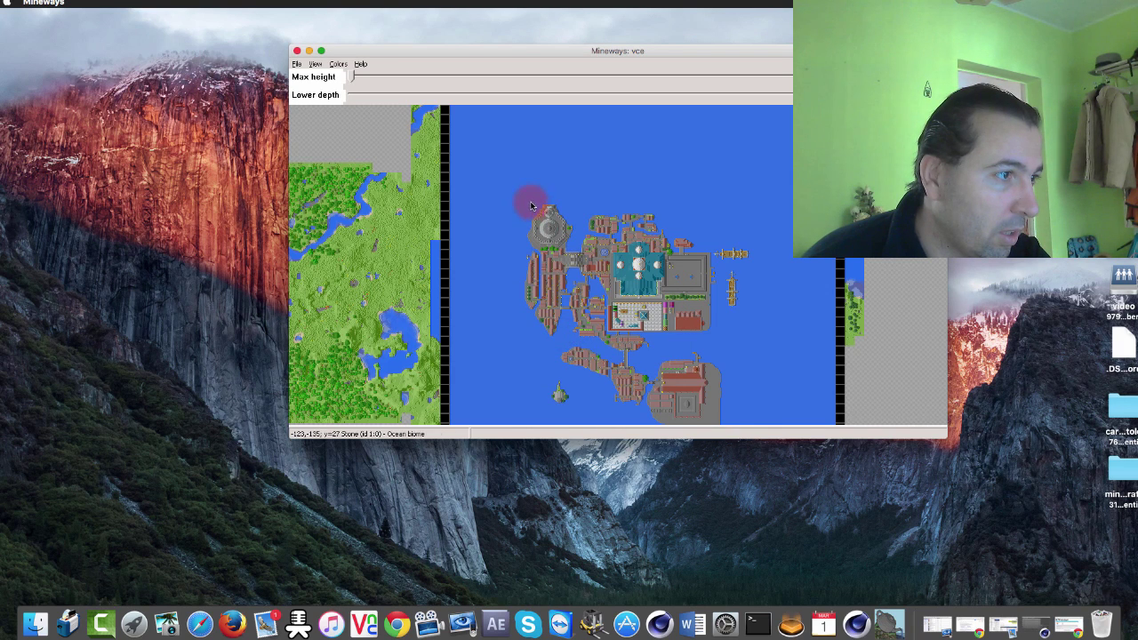
# Box-select the whole island city and accept lowering the depth to 28.
pyautogui.scroll(1, 523, 199)
pyautogui.scroll(1, 517, 197)
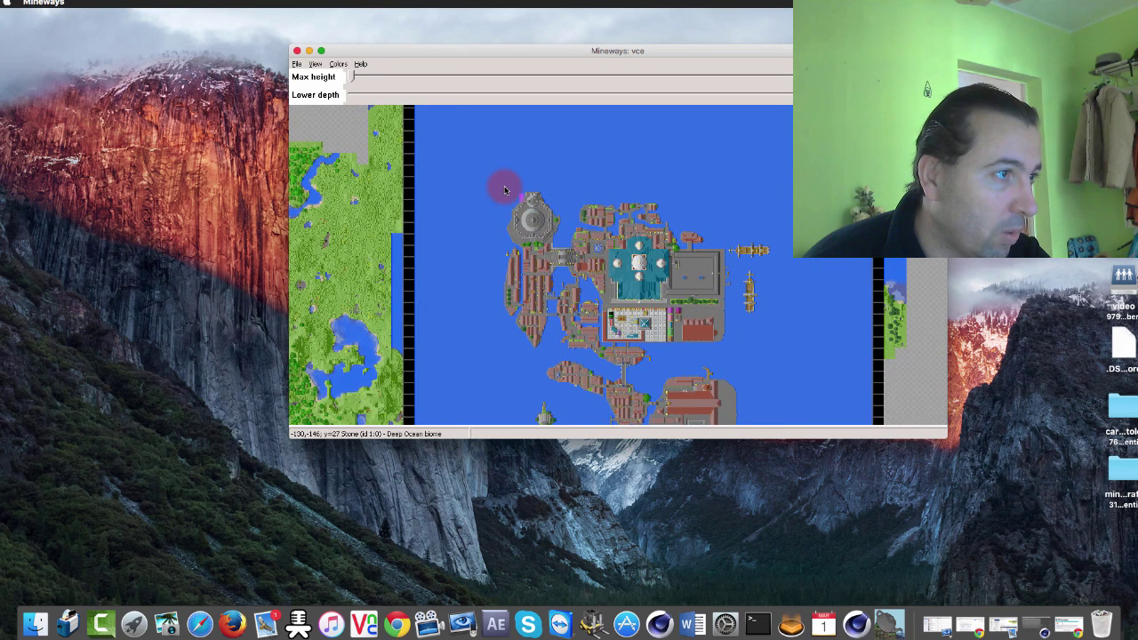
pyautogui.scroll(1, 504, 194)
pyautogui.moveTo(507, 207)
pyautogui.mouseDown()
pyautogui.moveTo(782, 431)
pyautogui.moveTo(813, 435)
pyautogui.mouseUp()
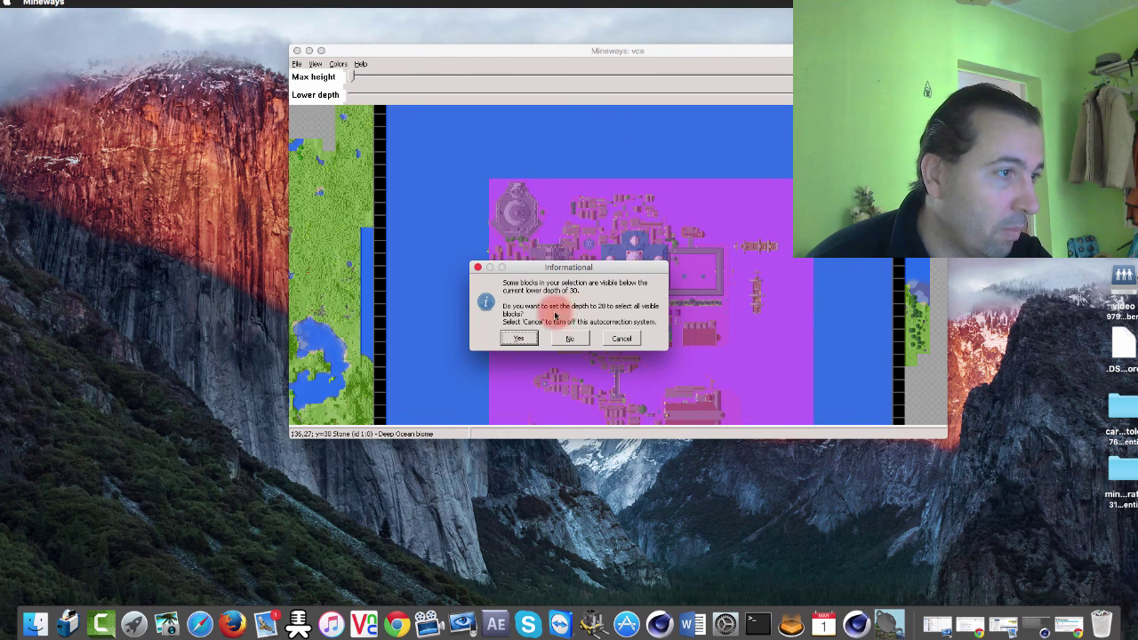
pyautogui.click(522, 339)
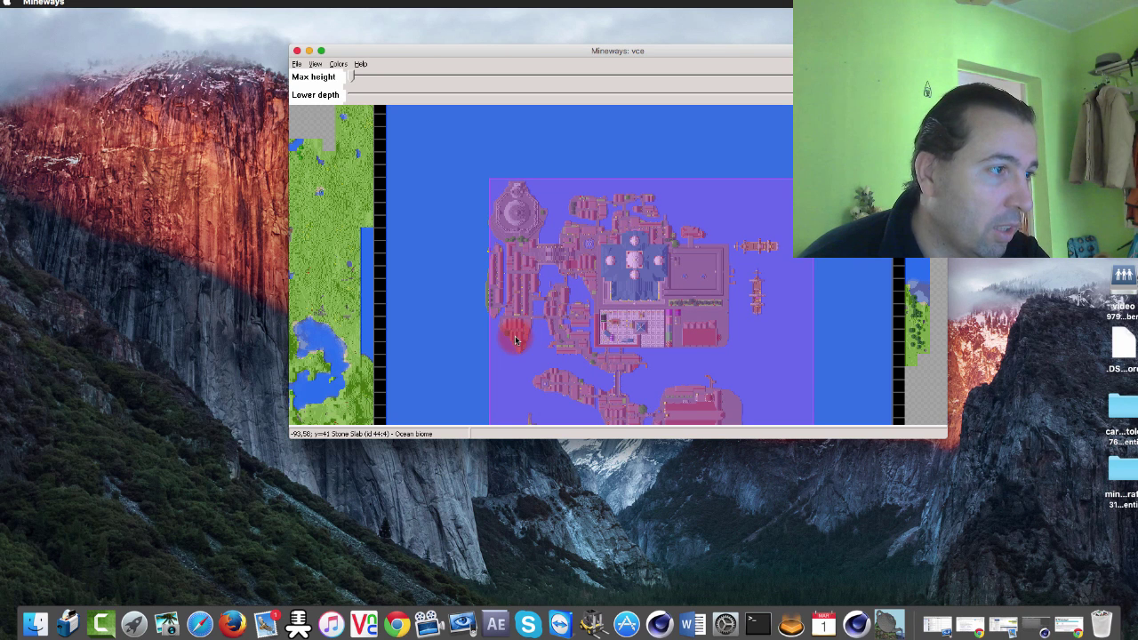
pyautogui.click(299, 64)
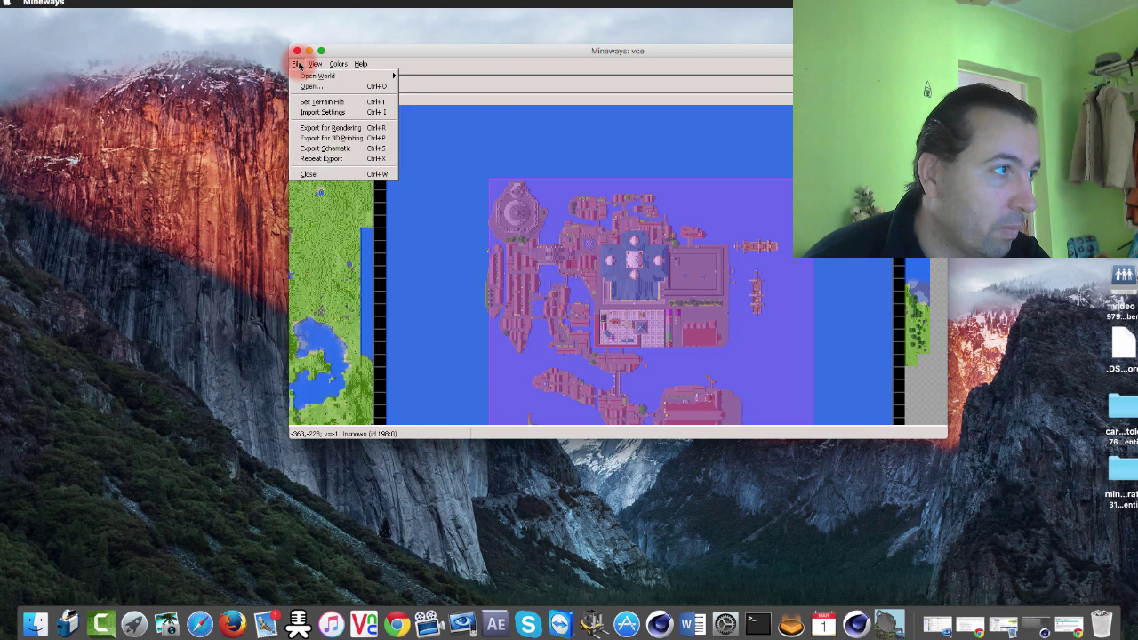
# Save the render export as 'tutorial' inside a new Desktop folder named tutorial.
pyautogui.click(339, 133)
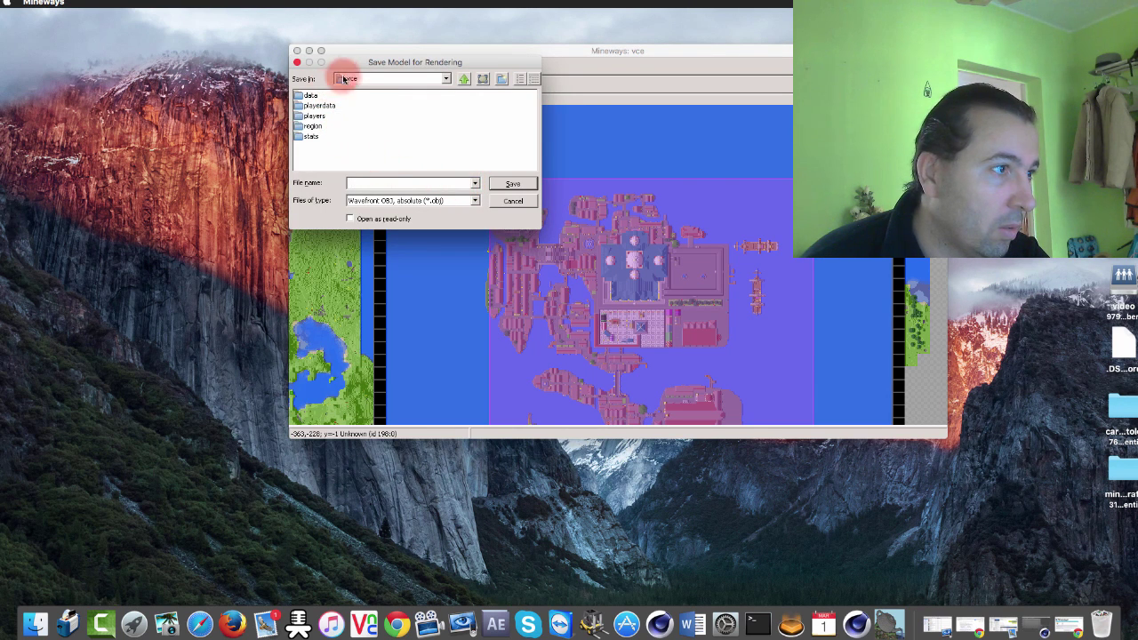
pyautogui.moveTo(341, 63)
pyautogui.mouseDown()
pyautogui.moveTo(444, 110)
pyautogui.moveTo(417, 98)
pyautogui.mouseUp()
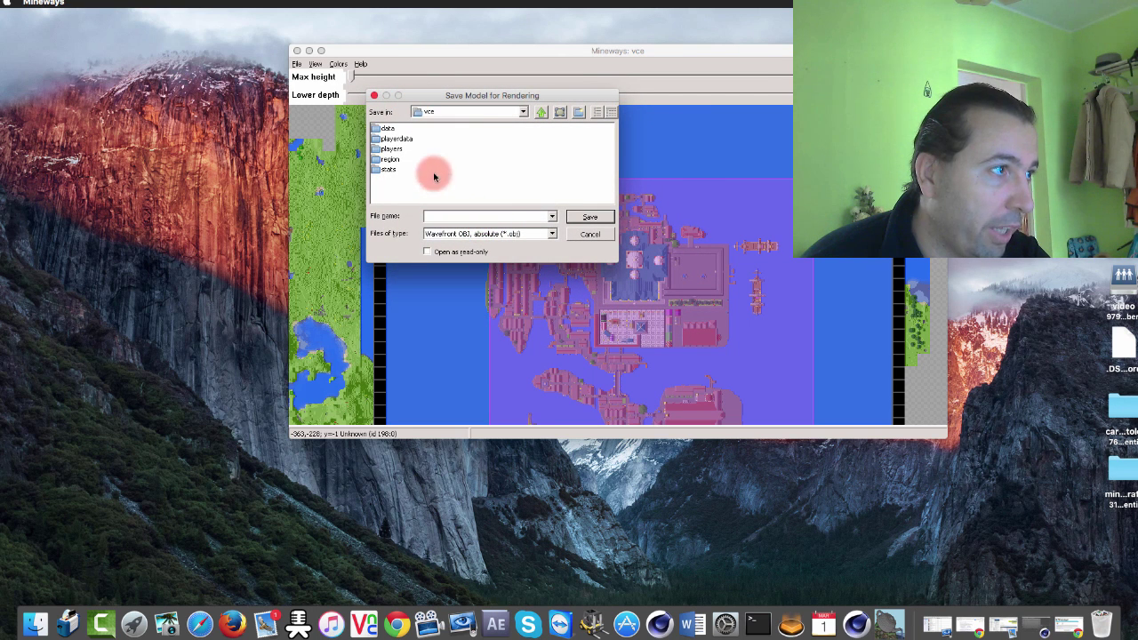
pyautogui.click(523, 112)
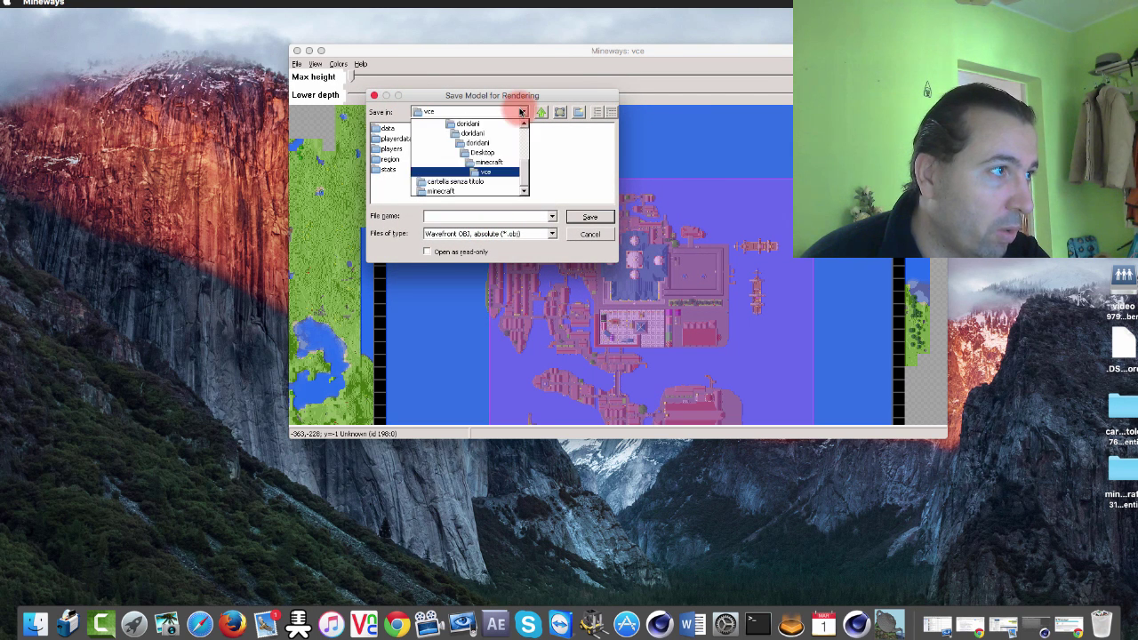
pyautogui.click(494, 153)
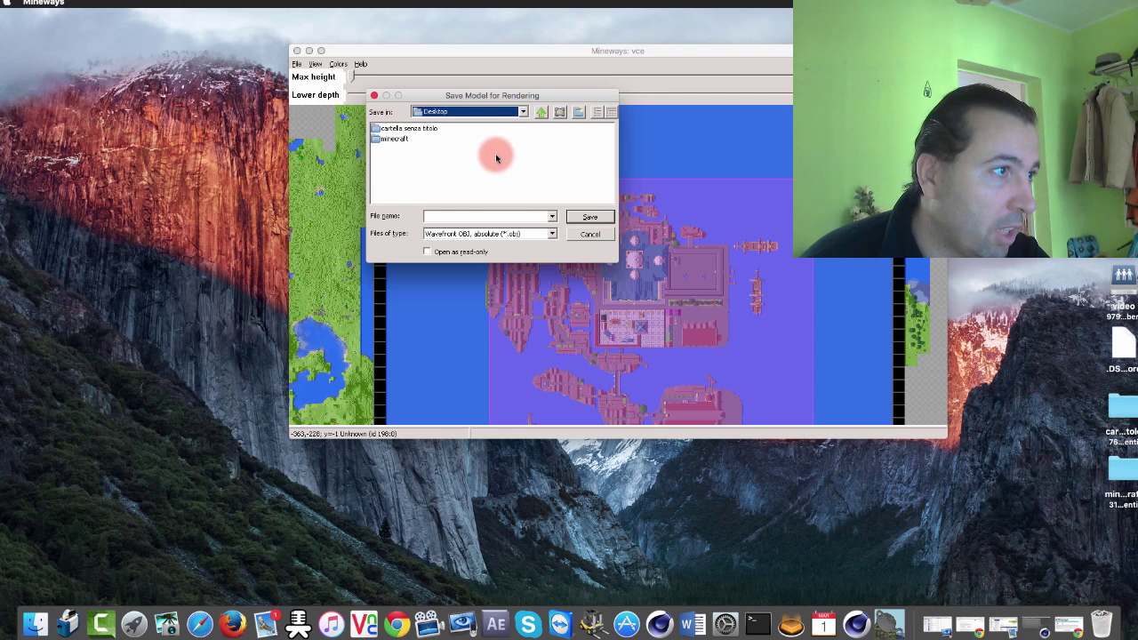
pyautogui.click(579, 113)
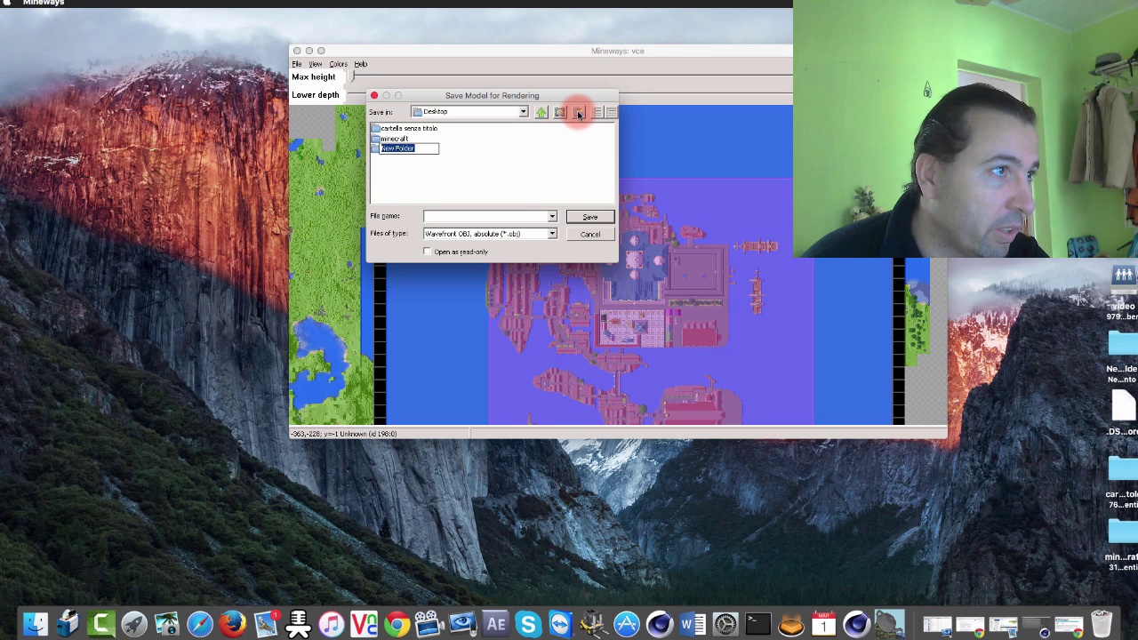
pyautogui.write('tutorial')
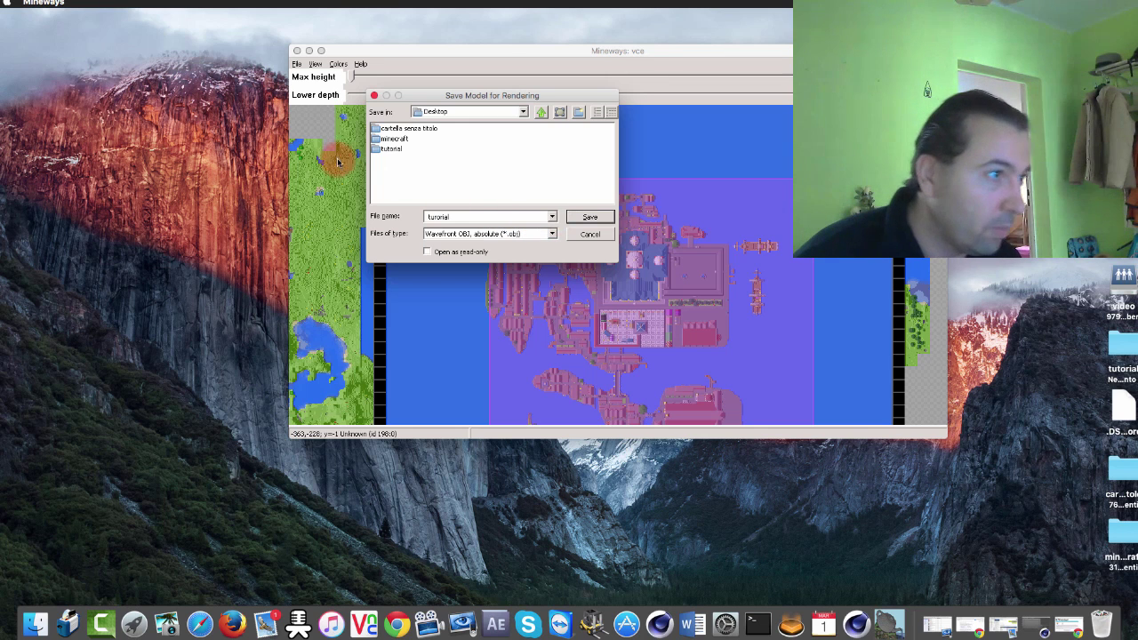
pyautogui.doubleClick(388, 149)
pyautogui.click(590, 217)
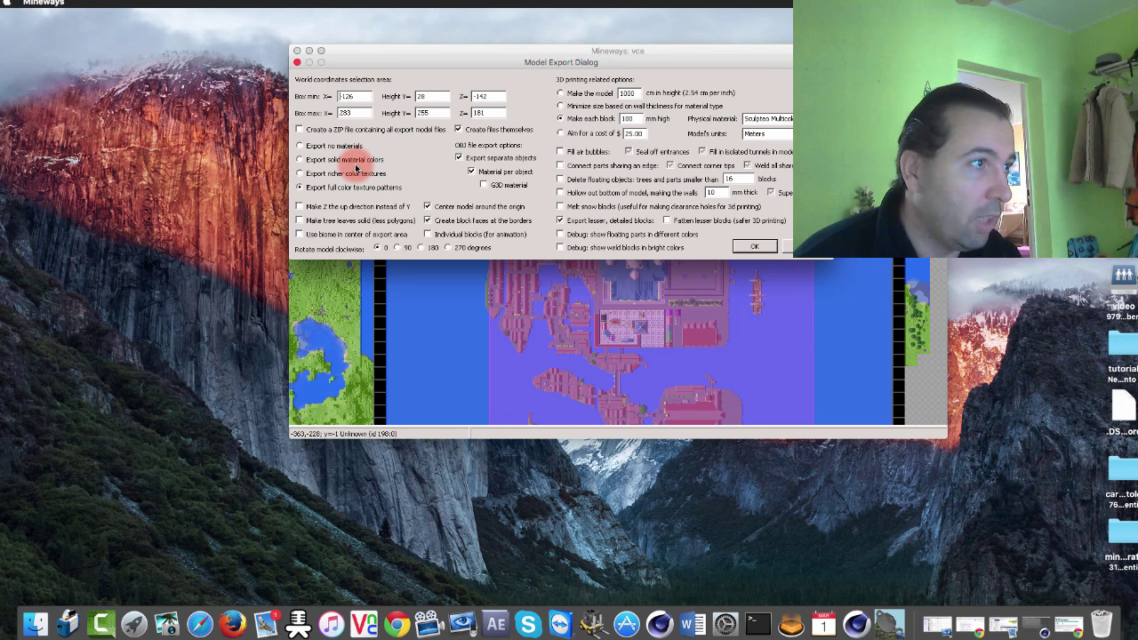
# Confirm the OBJ export options, close Mineways and switch to Cinema 4D's empty scene.
pyautogui.click(755, 246)
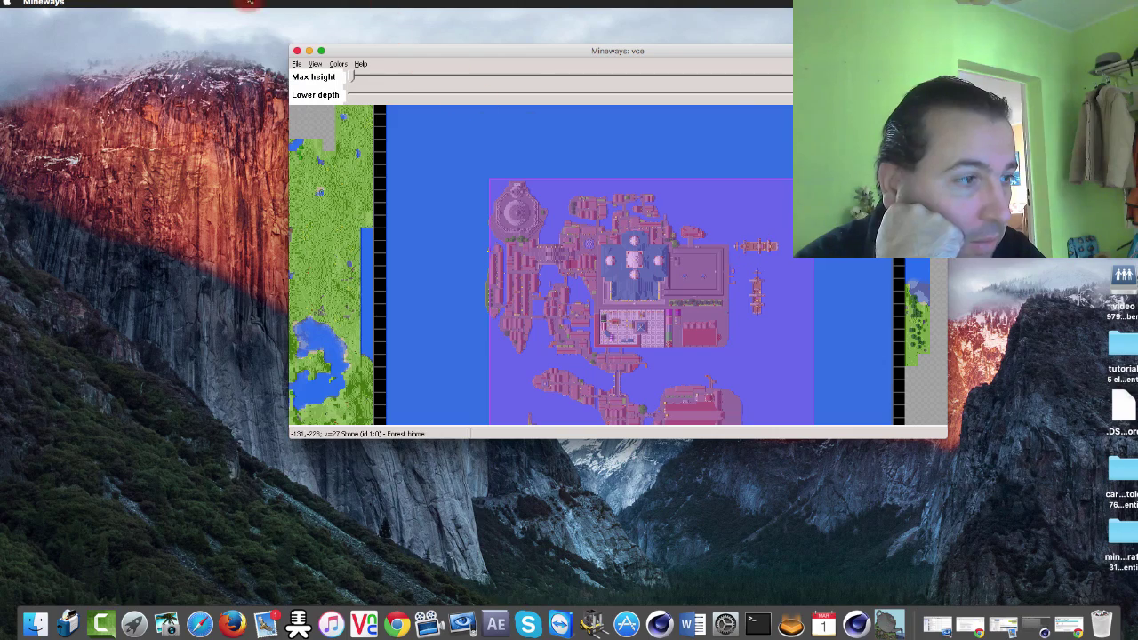
pyautogui.click(296, 51)
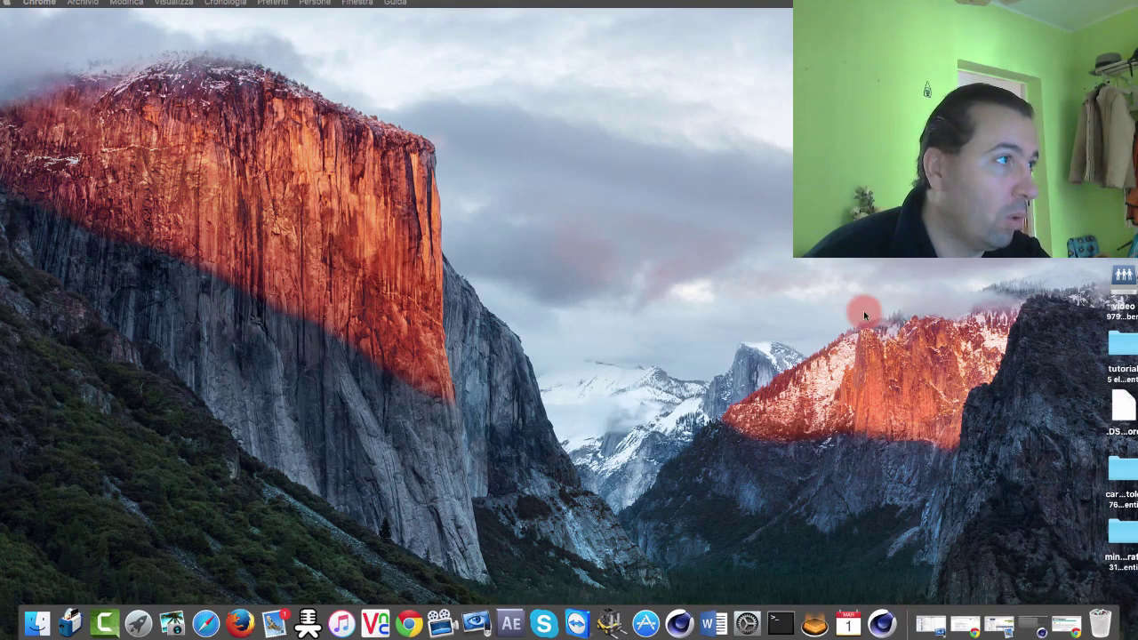
pyautogui.click(871, 610)
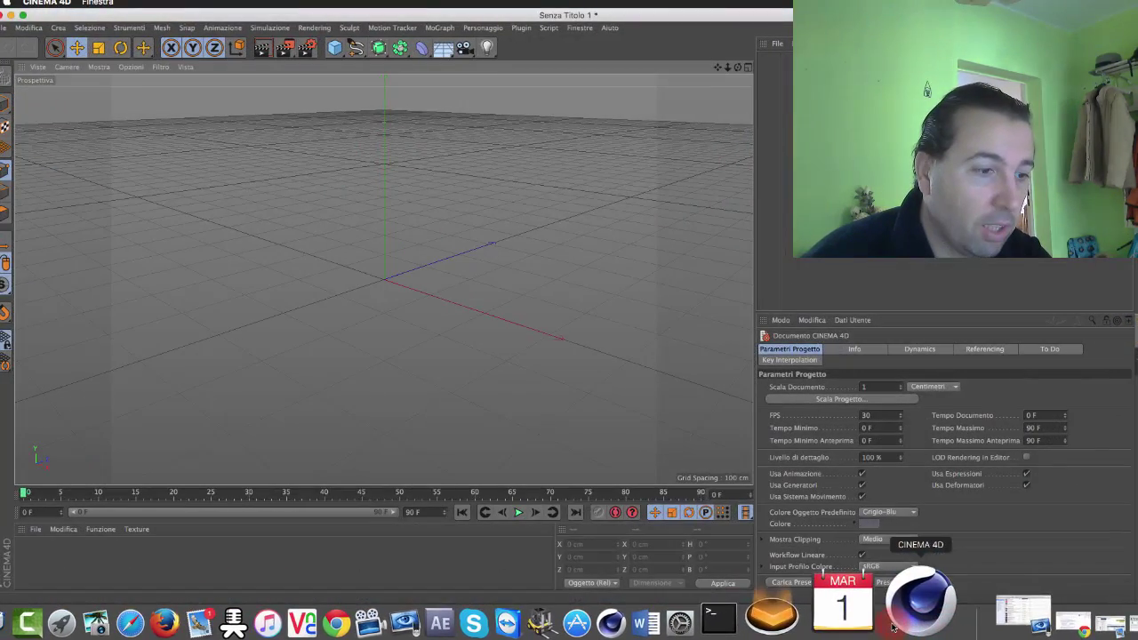
pyautogui.click(5, 30)
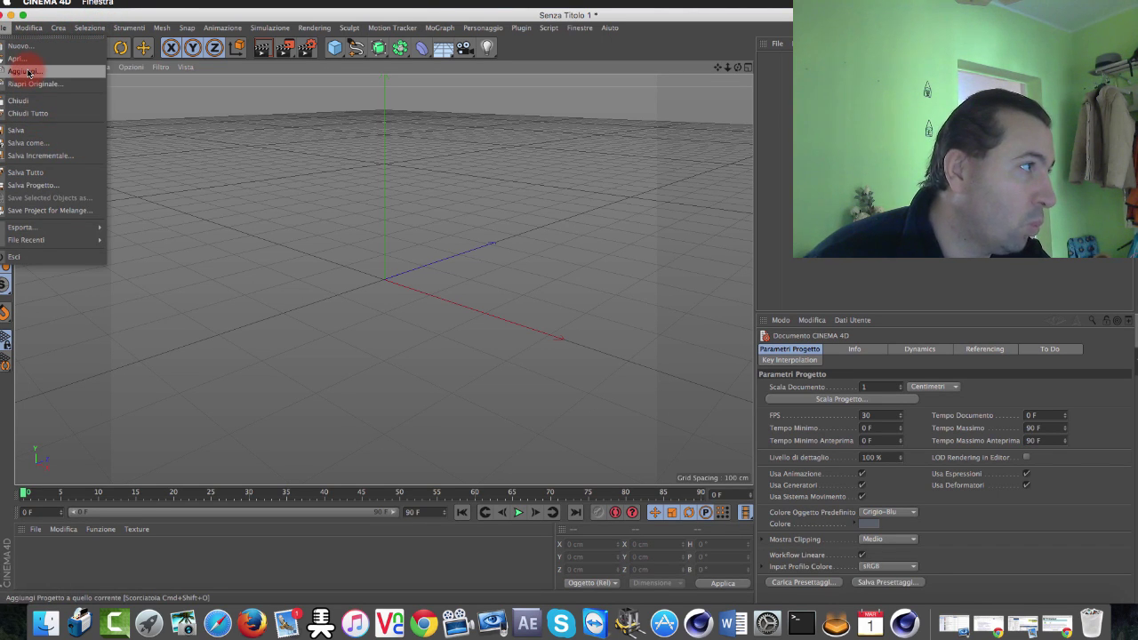
# Merge tutorial.obj from the tutorial folder with Aggiungi, accepting the default Wavefront import settings.
pyautogui.click(19, 71)
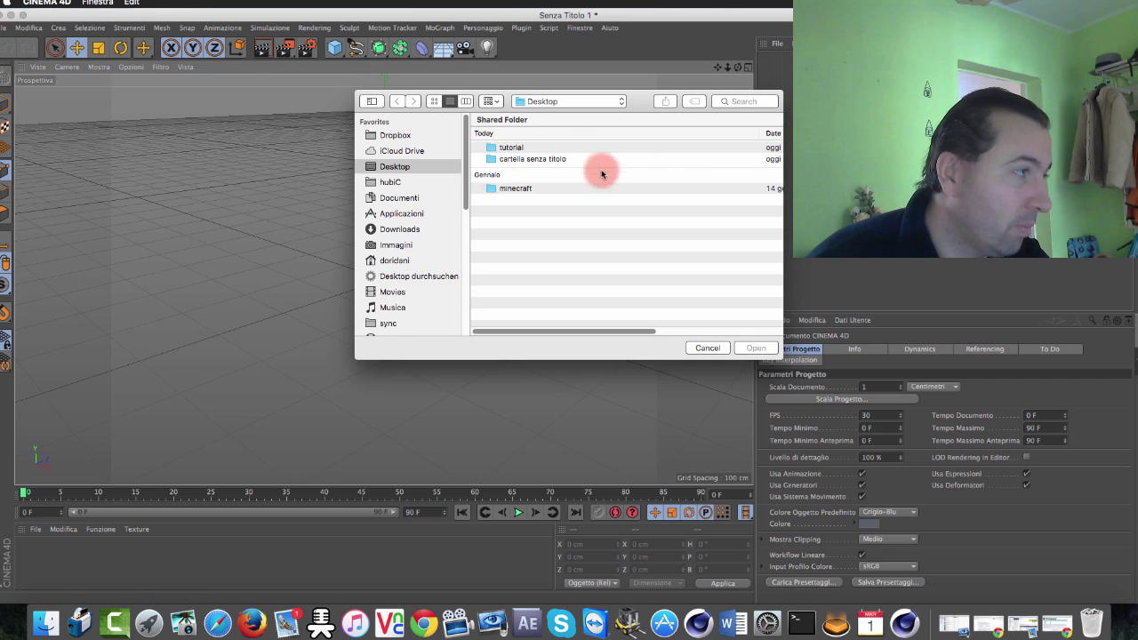
pyautogui.doubleClick(494, 148)
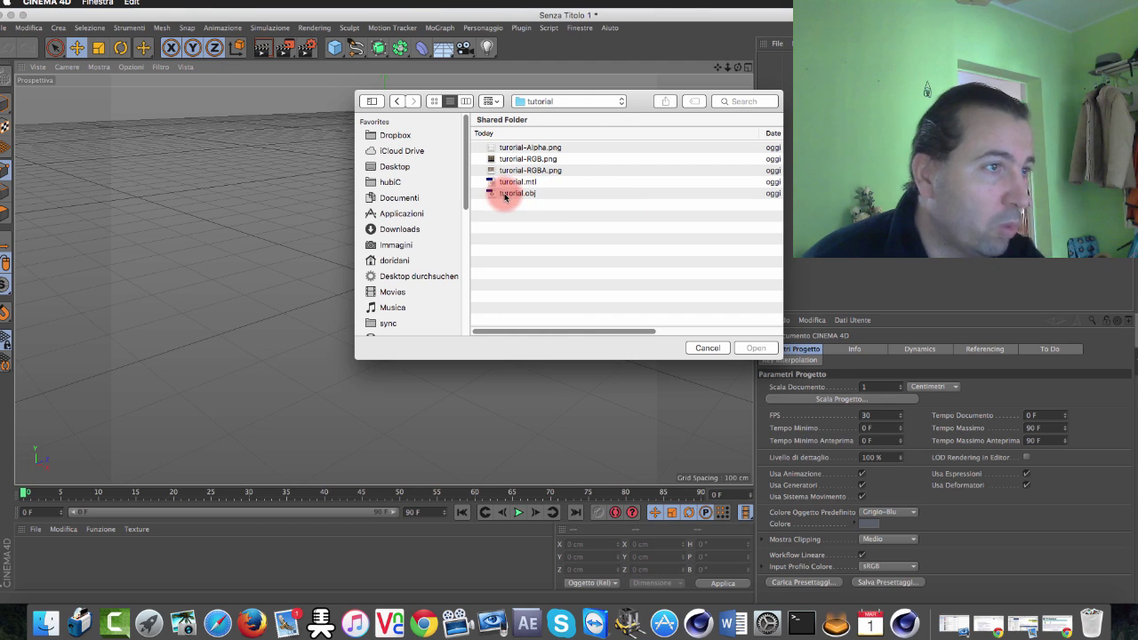
pyautogui.click(507, 195)
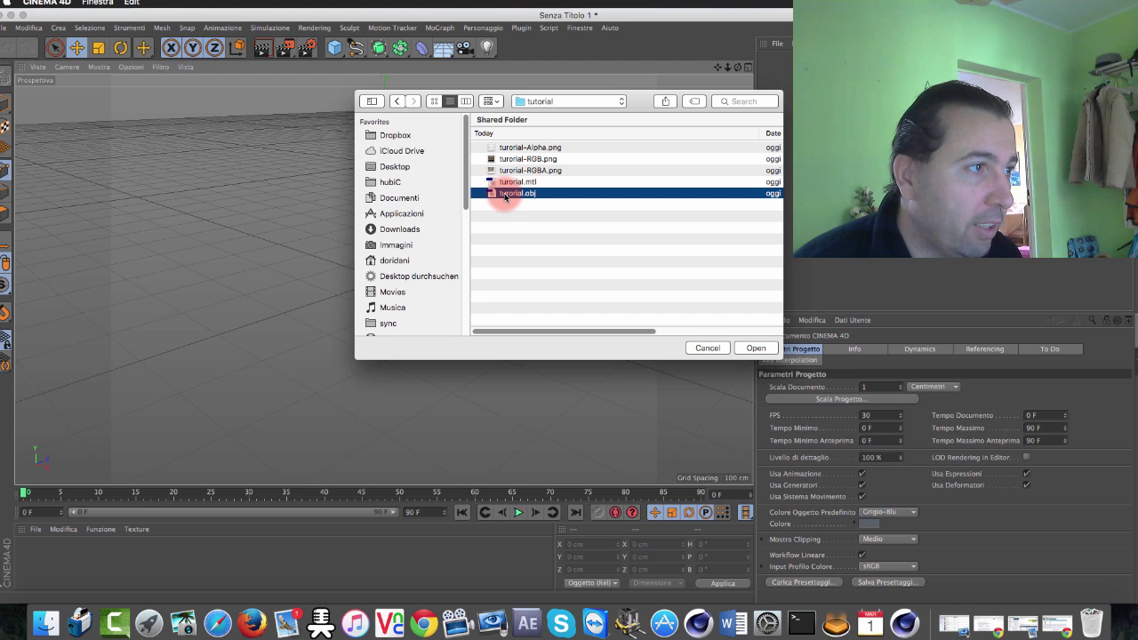
pyautogui.click(754, 348)
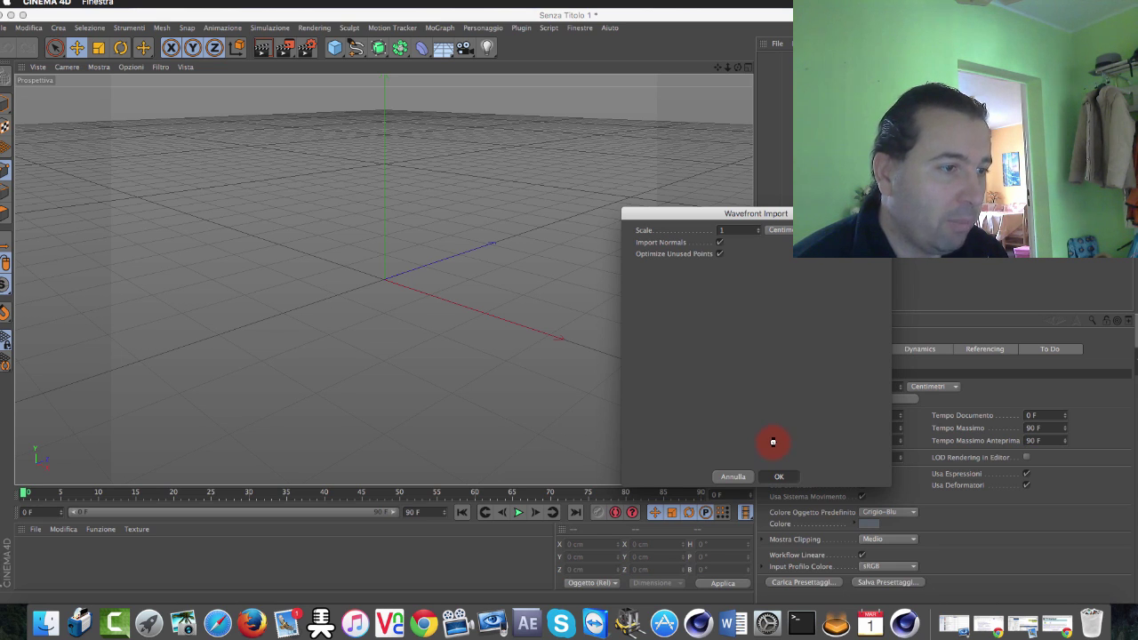
pyautogui.press('Return')
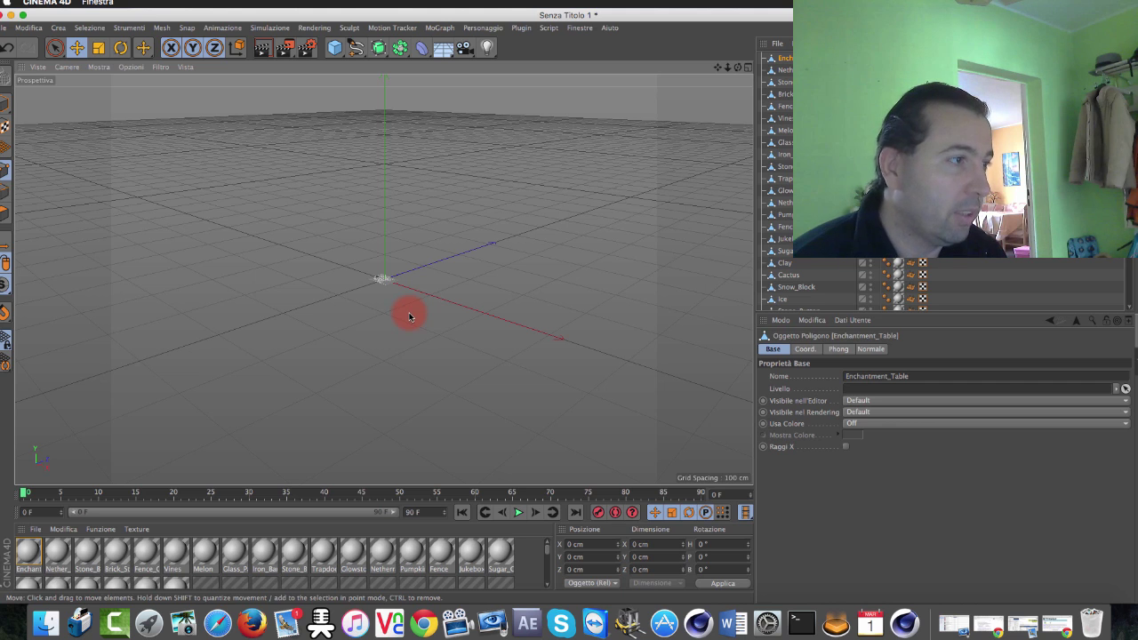
# Orbit, pan and zoom the perspective view to frame the Venice city and ships.
pyautogui.scroll(5, 402, 319)
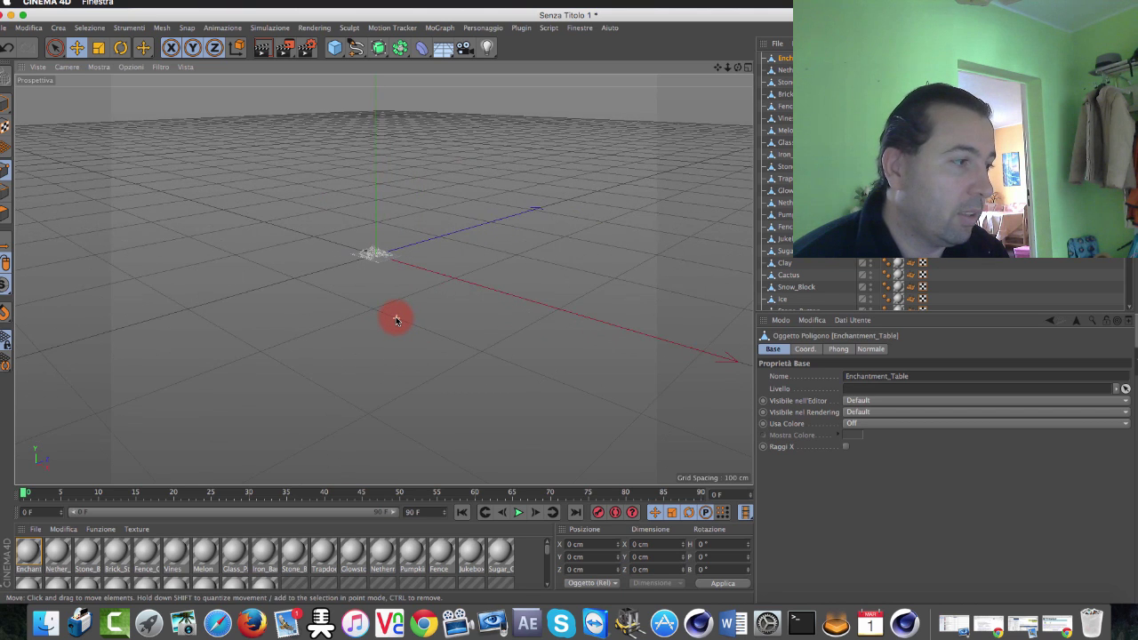
pyautogui.moveTo(737, 67); pyautogui.dragTo(384, 279)
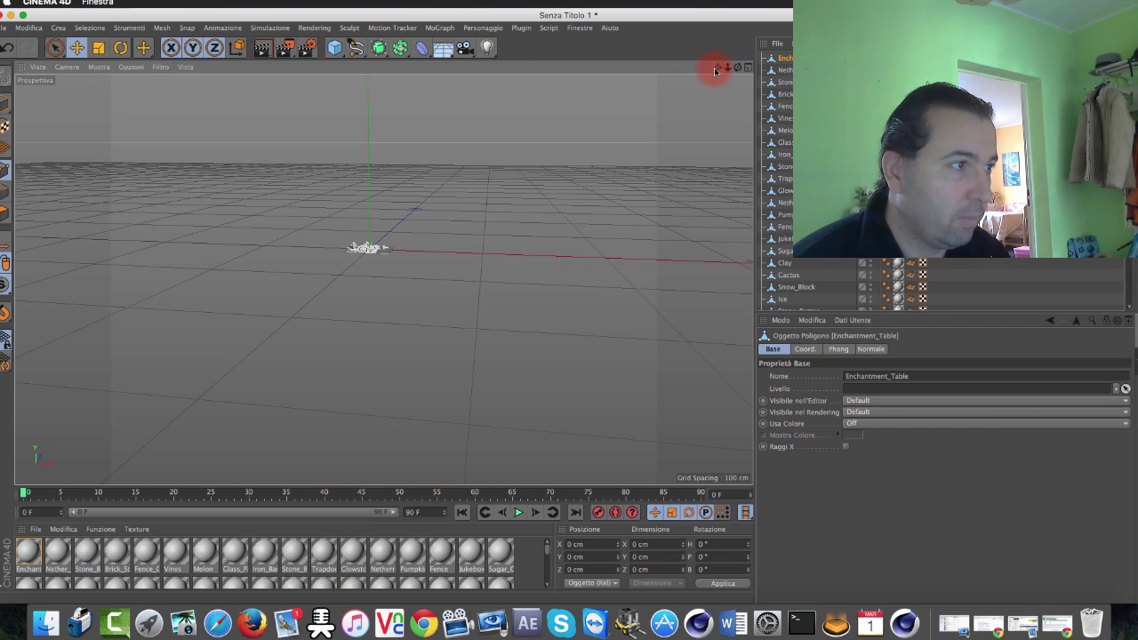
pyautogui.keyDown('alt'); pyautogui.moveTo(525, 261); pyautogui.dragTo(619, 157); pyautogui.keyUp('alt')
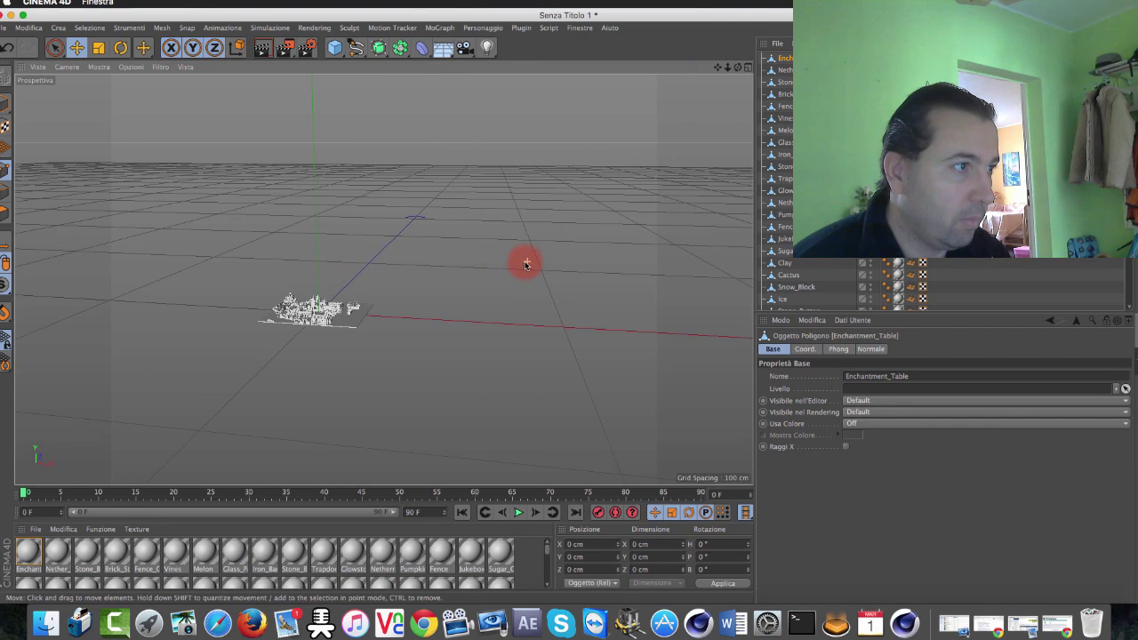
pyautogui.moveTo(718, 67); pyautogui.dragTo(383, 279)
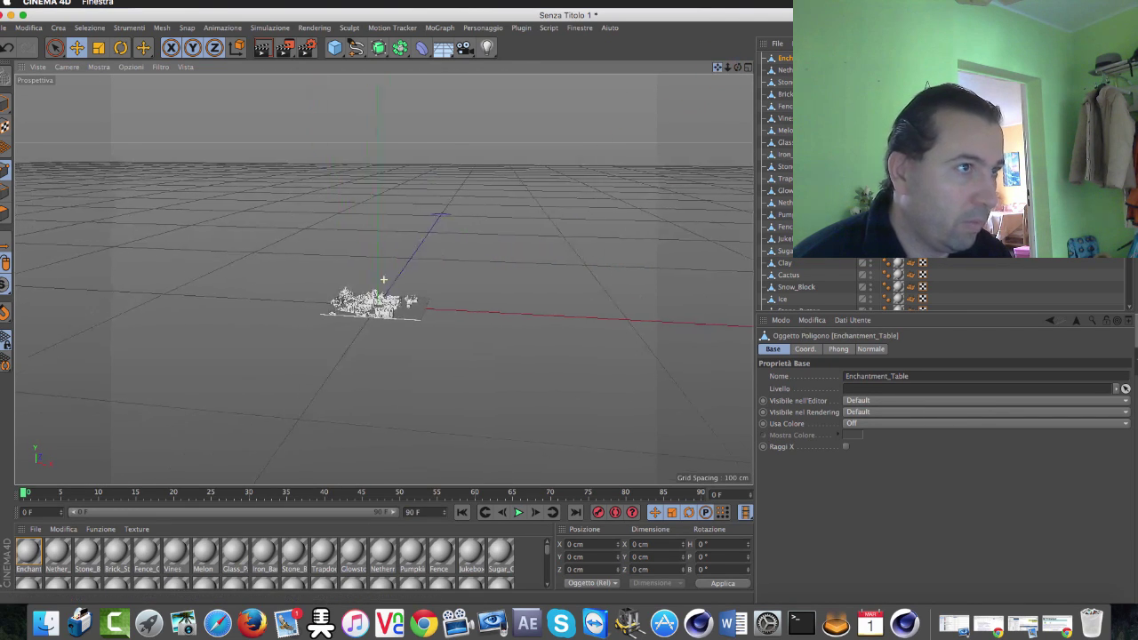
pyautogui.scroll(3, 498, 305)
pyautogui.scroll(4, 498, 305)
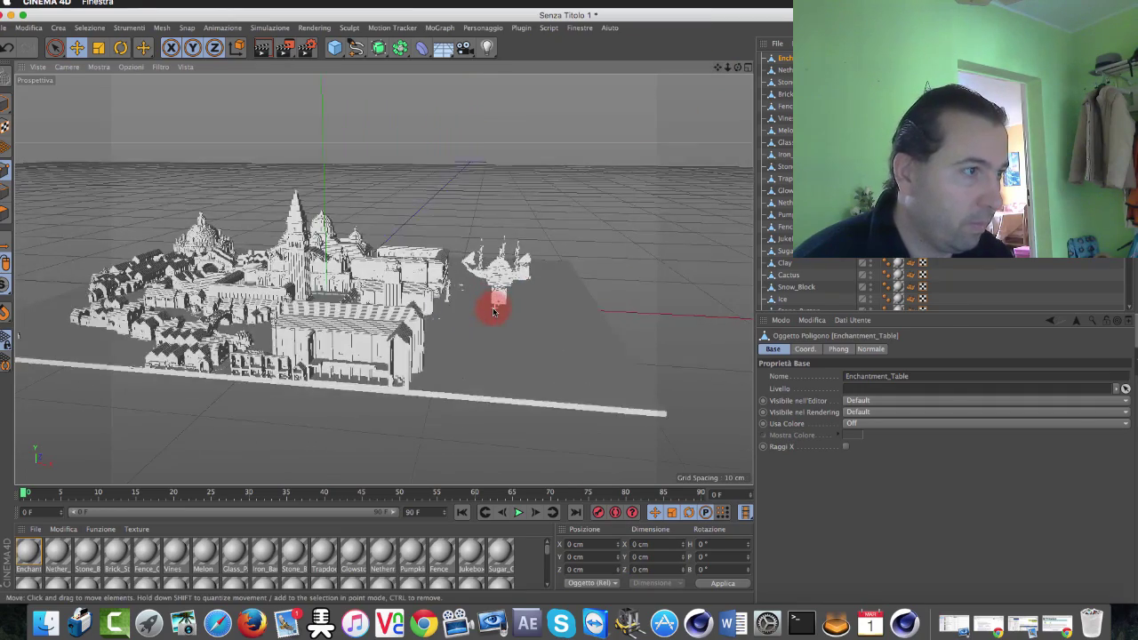
pyautogui.scroll(4, 494, 311)
pyautogui.moveTo(738, 66); pyautogui.dragTo(383, 279)
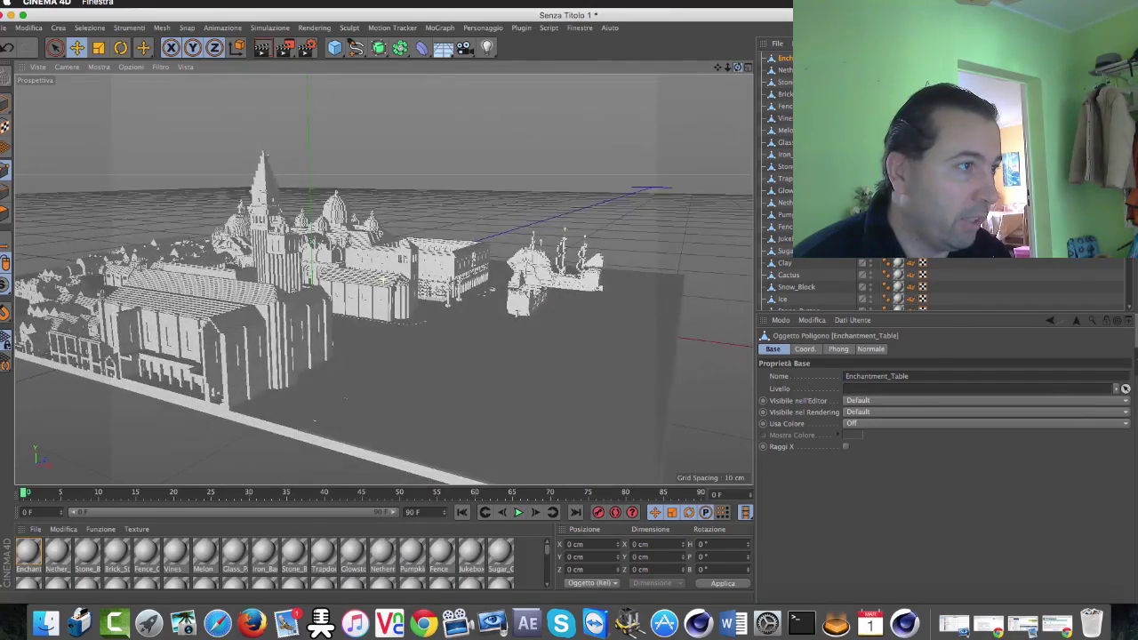
pyautogui.moveTo(723, 71); pyautogui.dragTo(732, 81)
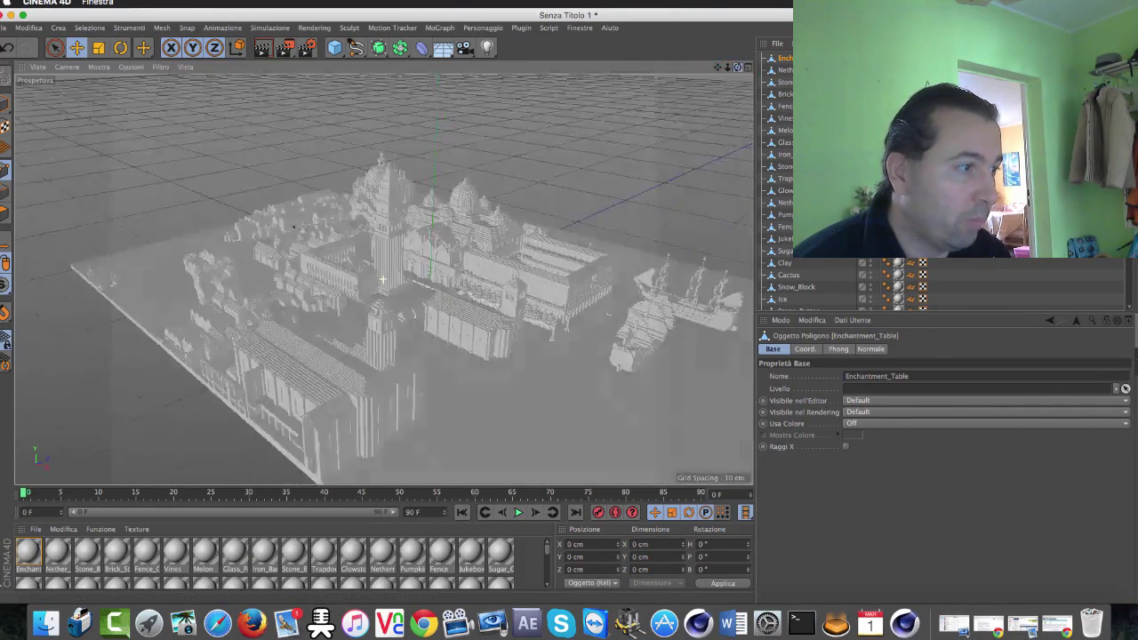
pyautogui.keyDown('alt'); pyautogui.moveTo(382, 279); pyautogui.dragTo(382, 279); pyautogui.keyUp('alt')
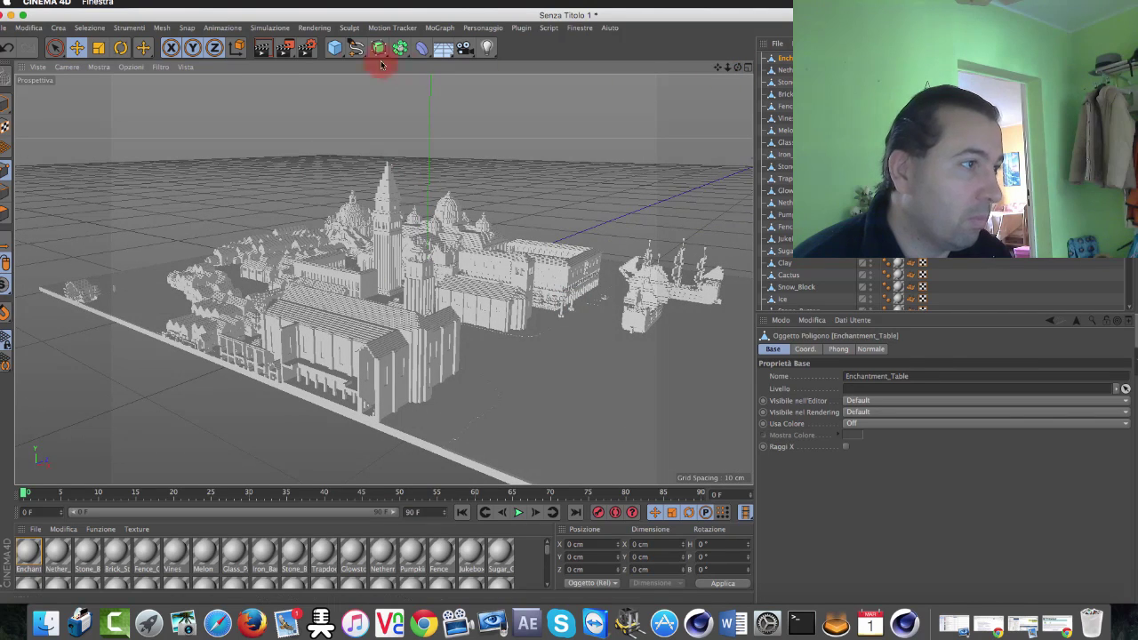
pyautogui.click(264, 54)
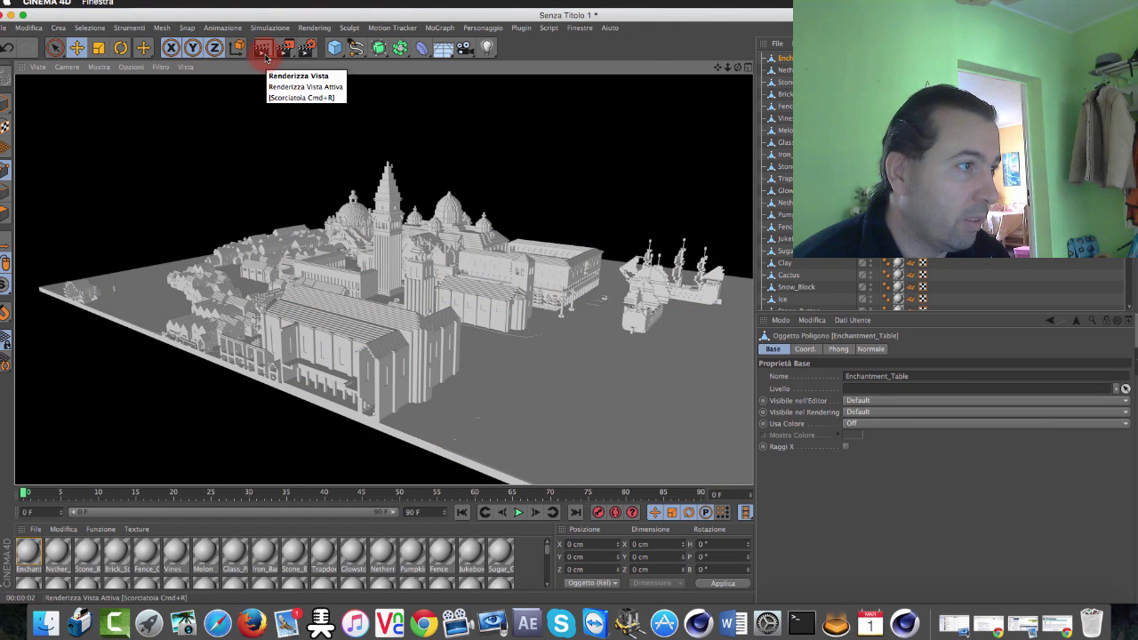
pyautogui.click(465, 114)
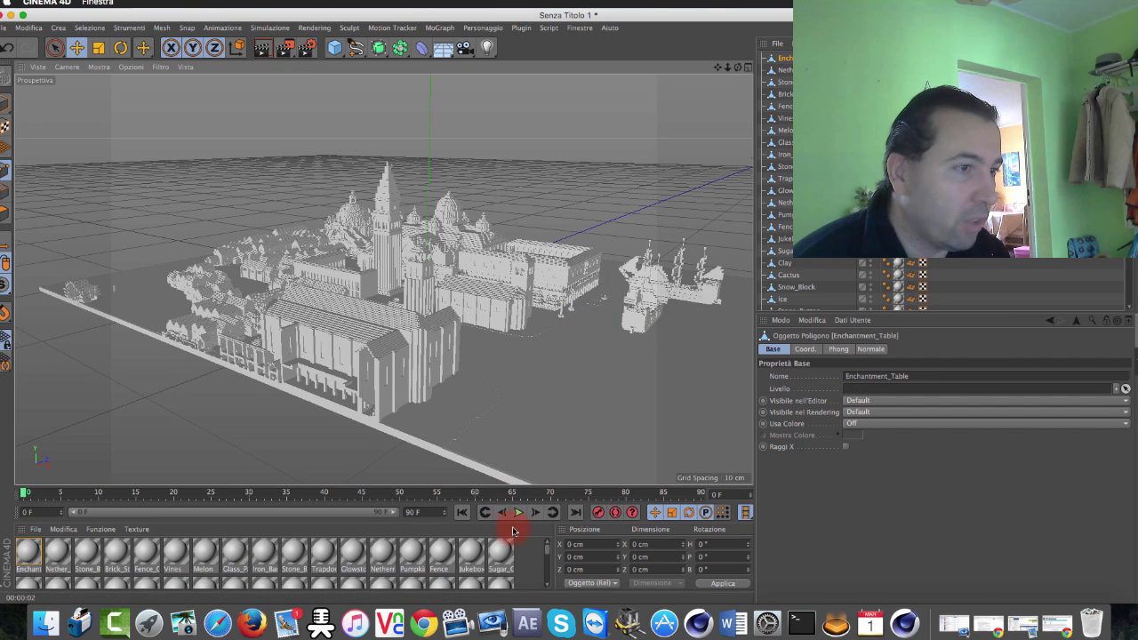
# Enlarge the Material Manager and drag-select all 76 imported materials.
pyautogui.scroll(-5, 521, 565)
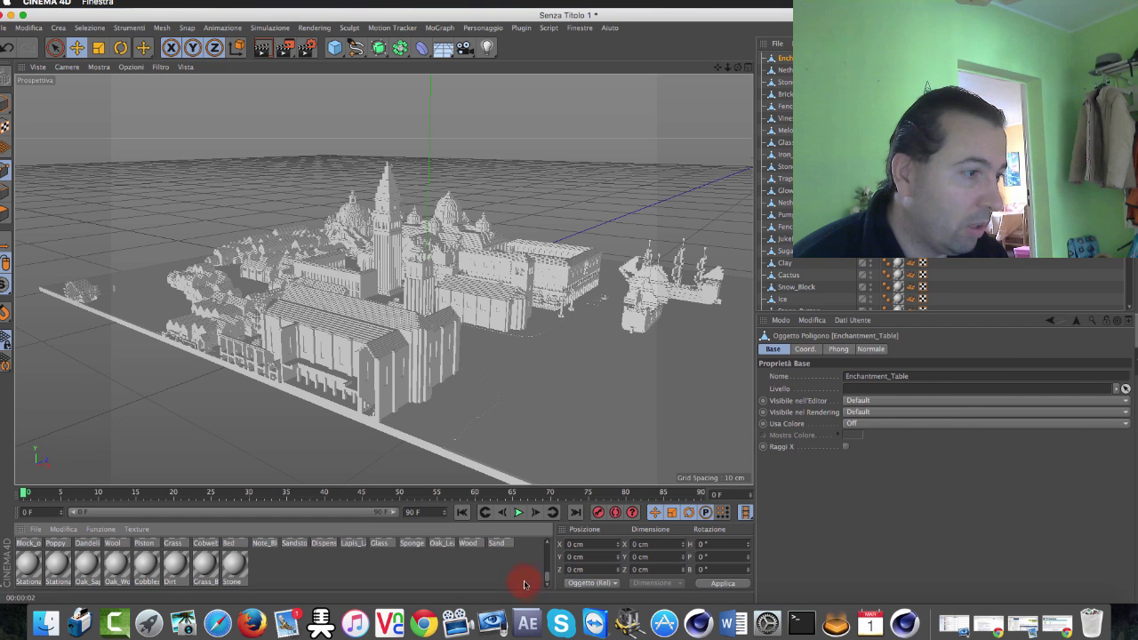
pyautogui.moveTo(411, 487); pyautogui.dragTo(422, 399)
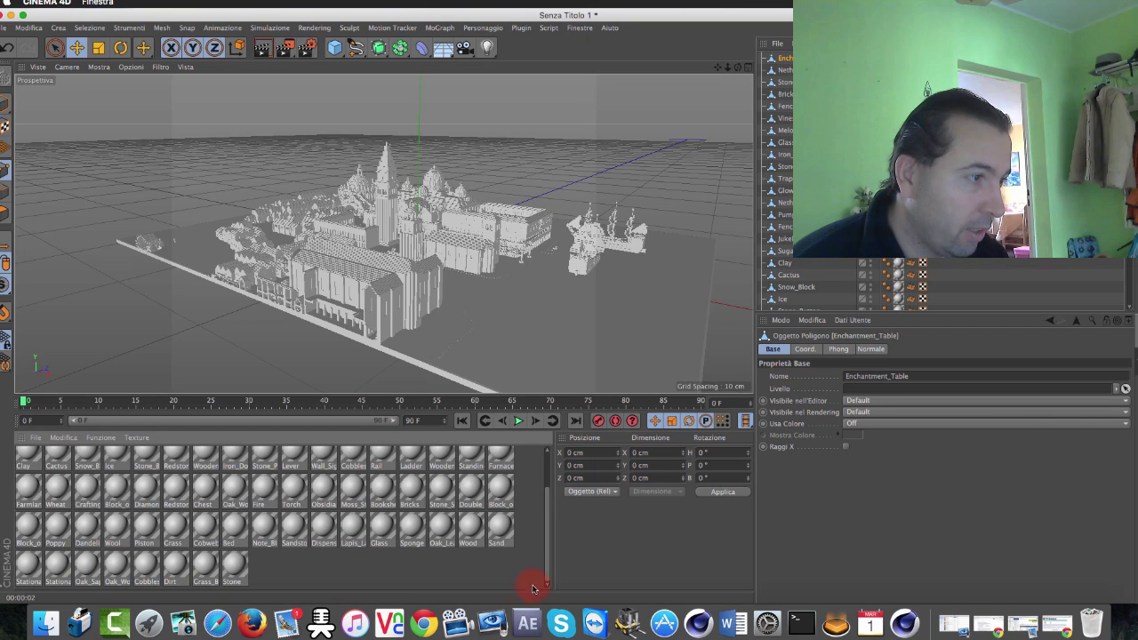
pyautogui.moveTo(537, 586); pyautogui.dragTo(5, 440)
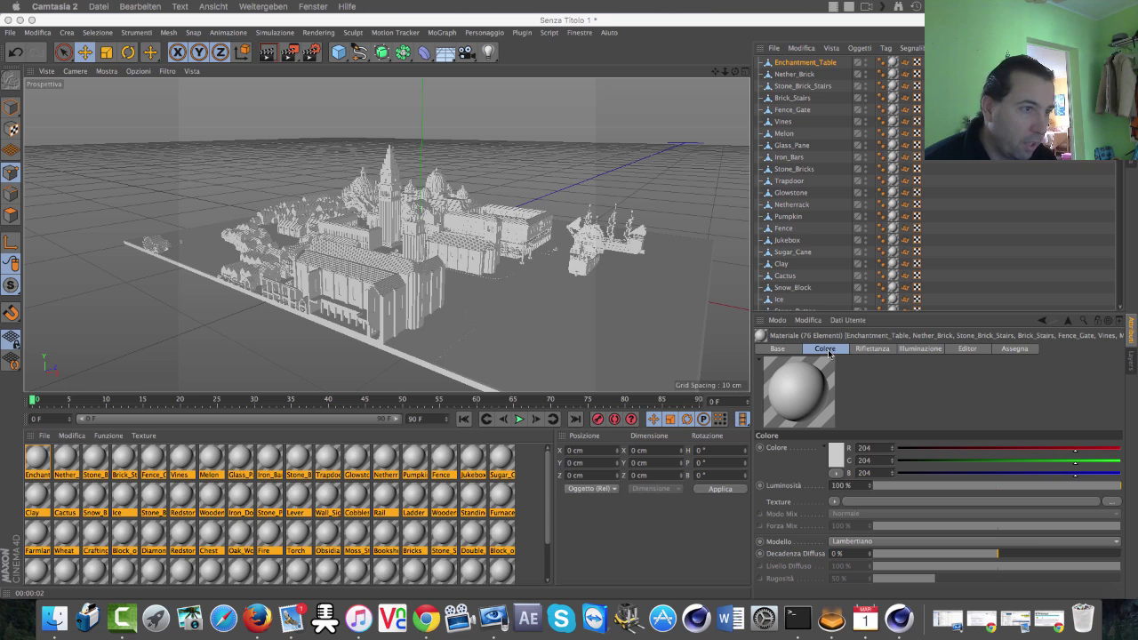
# Load tutorial-RGBA.png from the tutorial folder as the Colore texture, copying it to the project.
pyautogui.click(829, 353)
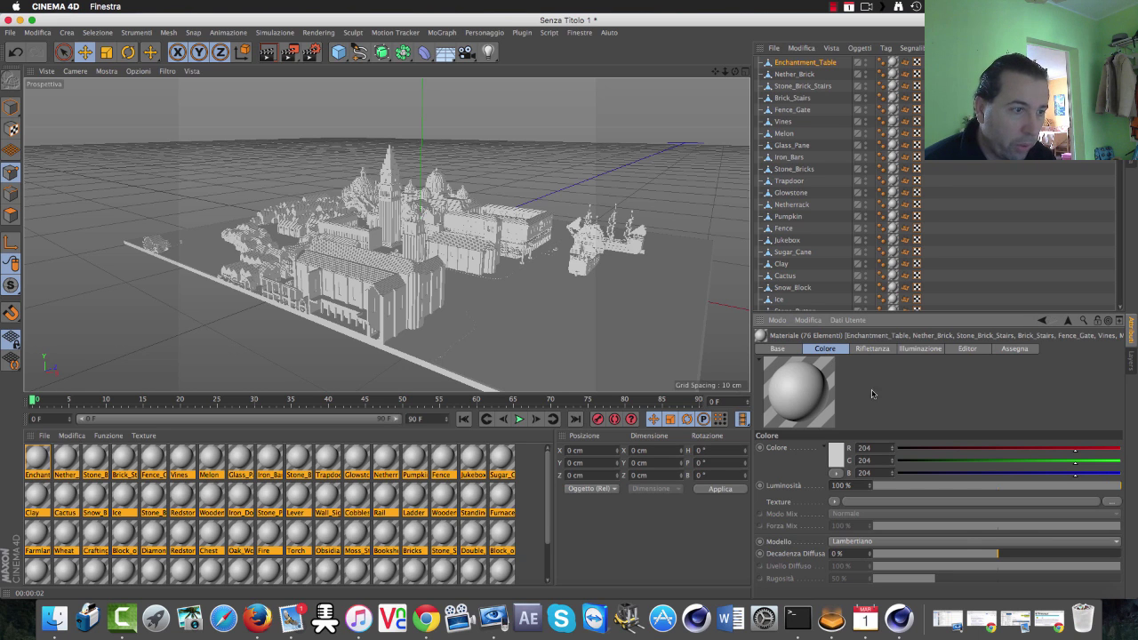
pyautogui.click(1111, 503)
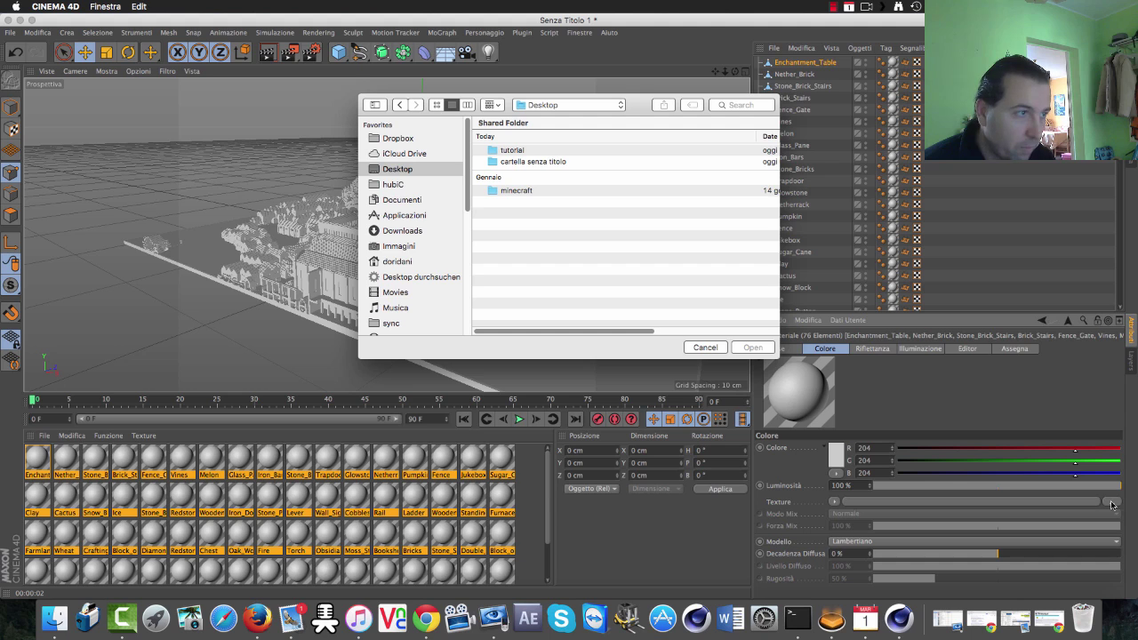
pyautogui.doubleClick(511, 150)
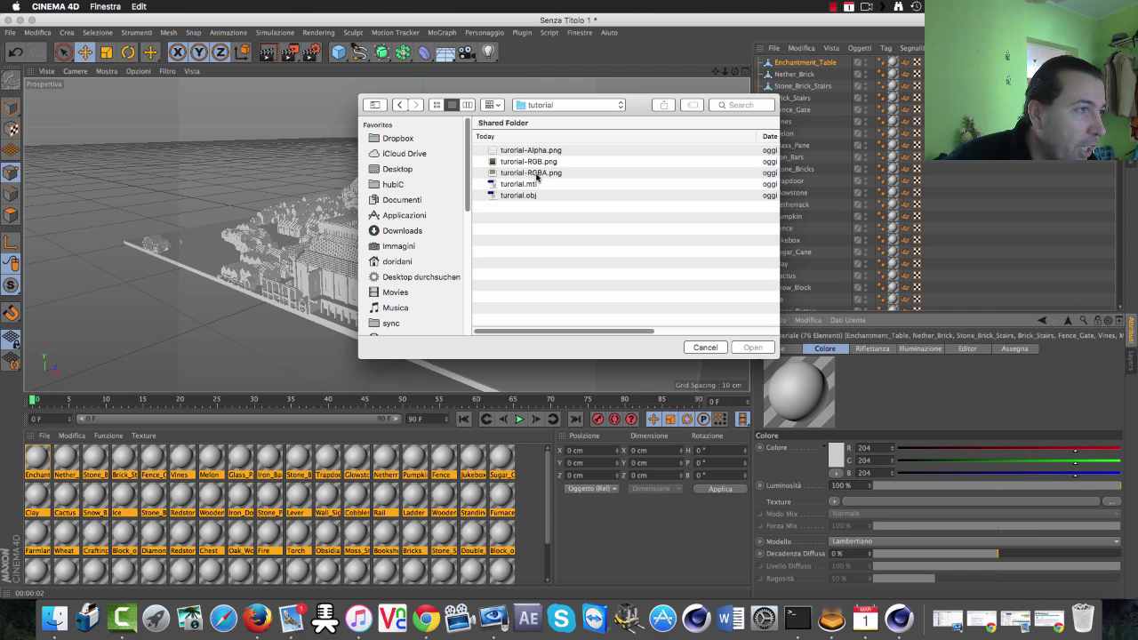
pyautogui.click(537, 174)
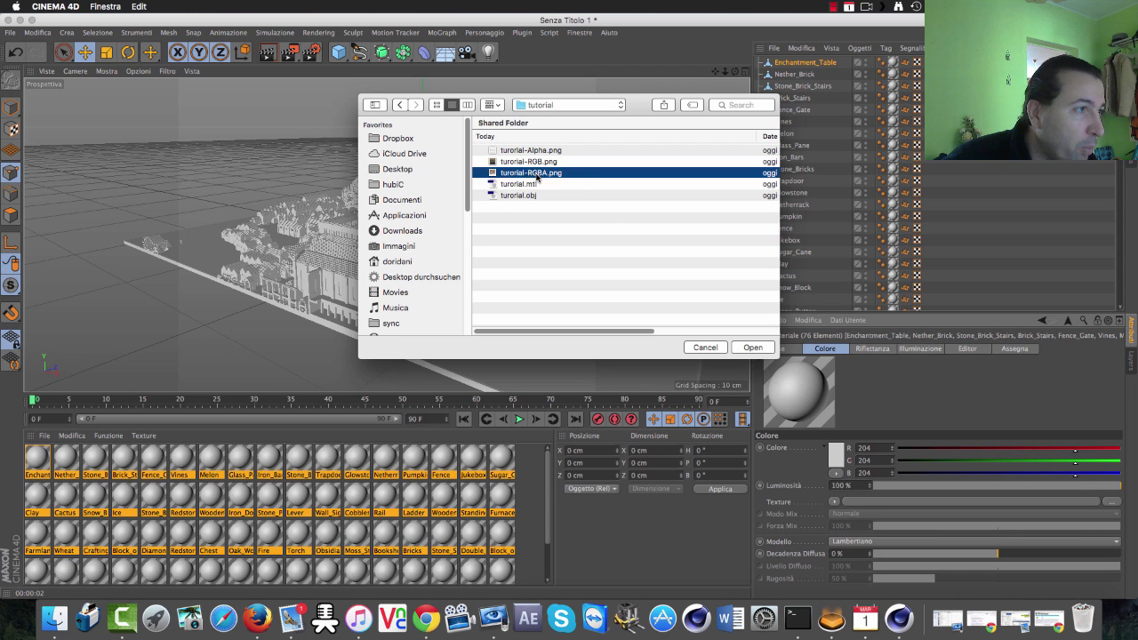
pyautogui.click(752, 348)
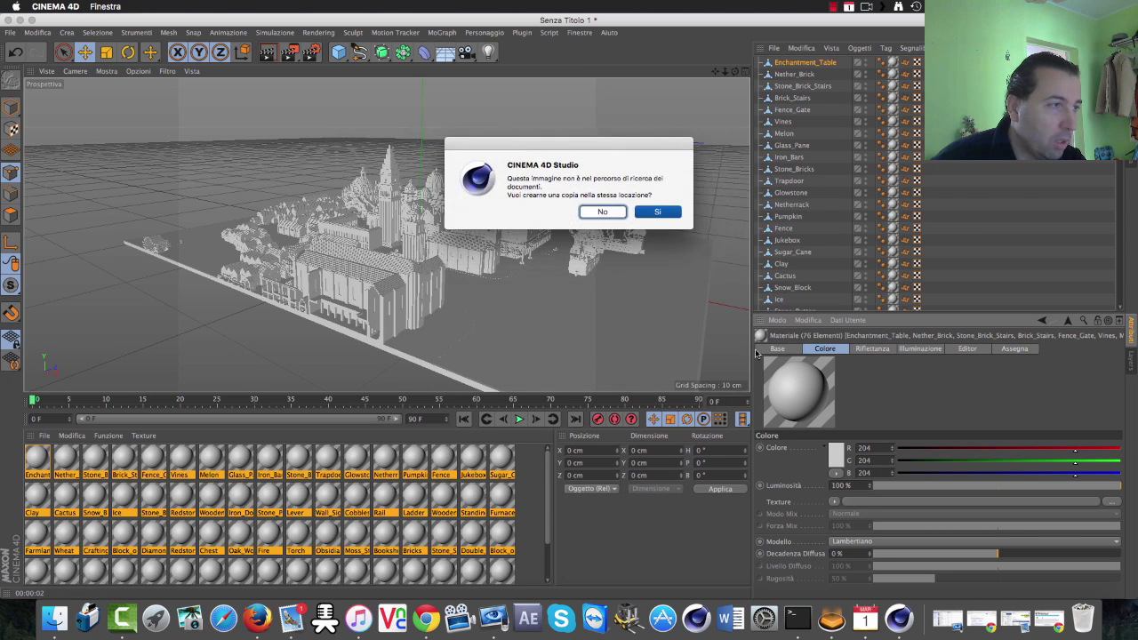
pyautogui.click(656, 214)
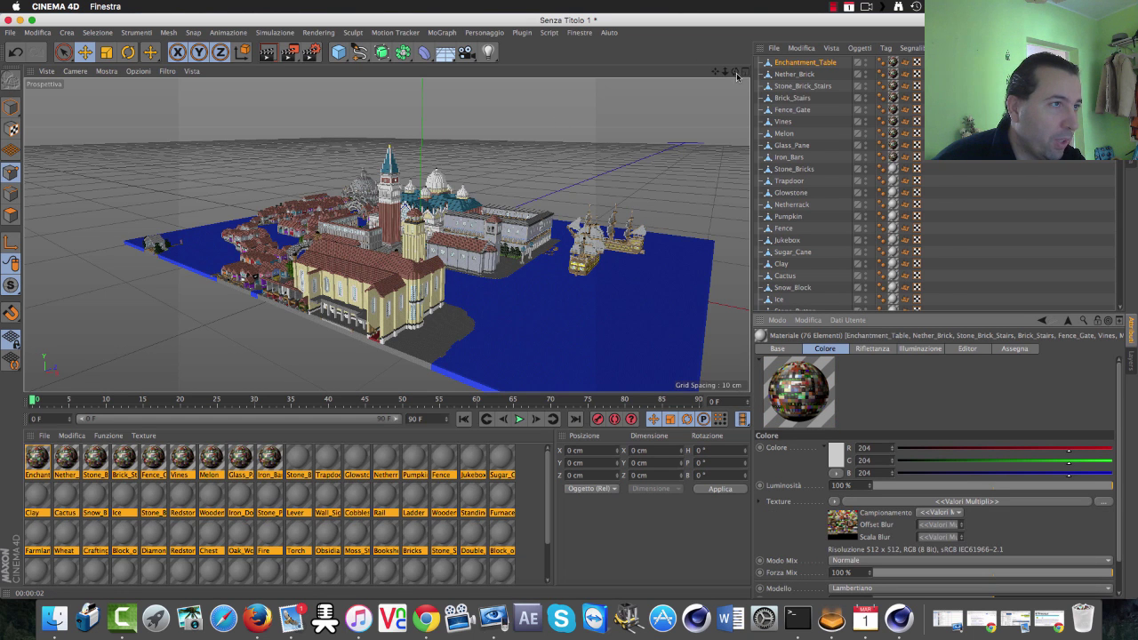
# Frame the church and bell tower, then render the view to preview the city's textures.
pyautogui.moveTo(738, 74)
pyautogui.mouseDown()
pyautogui.moveTo(676, 107)
pyautogui.moveTo(623, 98)
pyautogui.mouseUp()
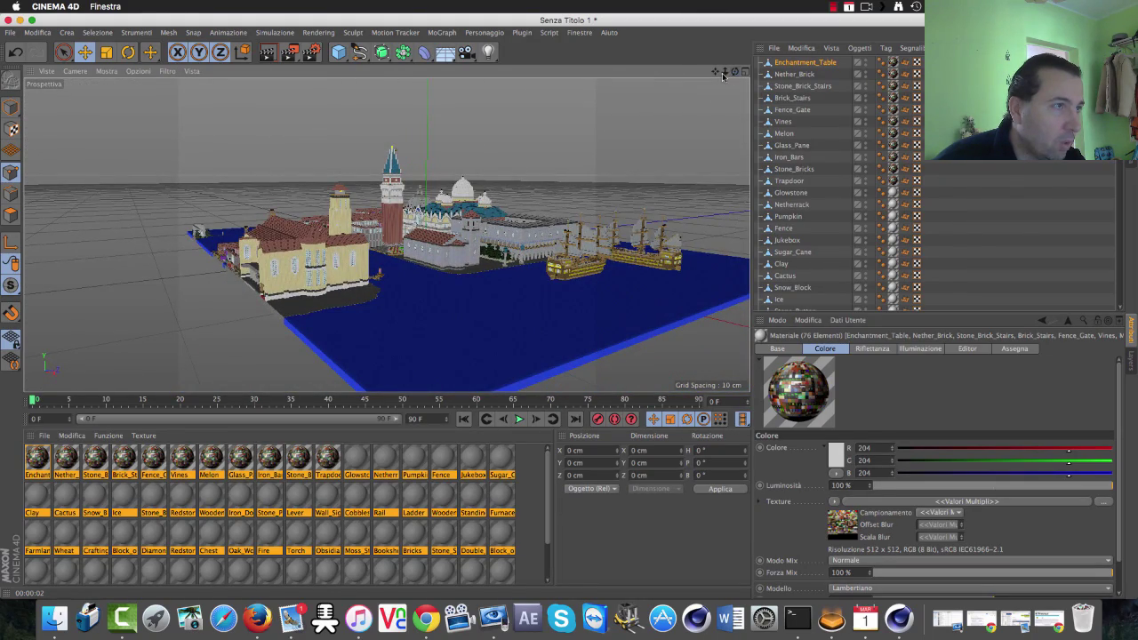
pyautogui.scroll(5, 510, 296)
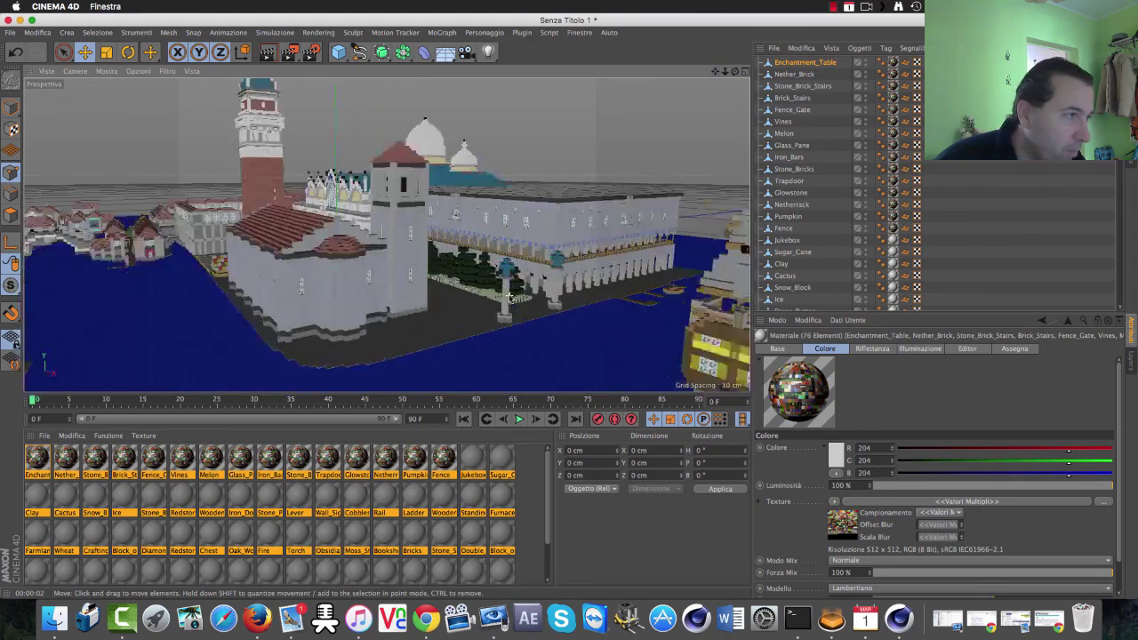
pyautogui.scroll(2, 509, 297)
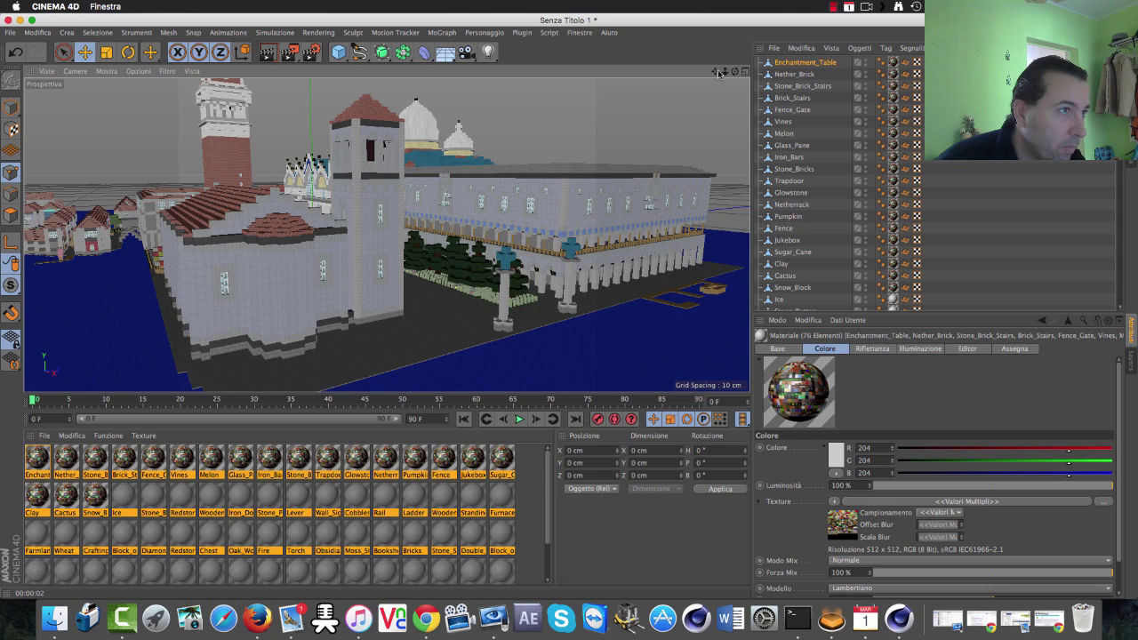
pyautogui.moveTo(718, 73); pyautogui.dragTo(4, 74)
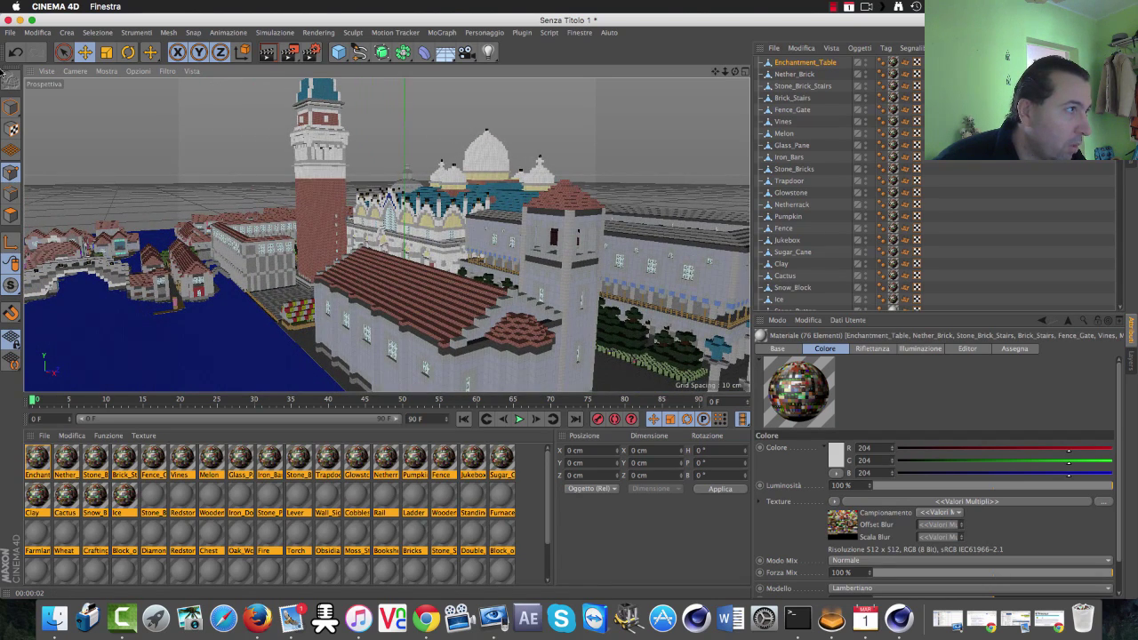
pyautogui.click(272, 57)
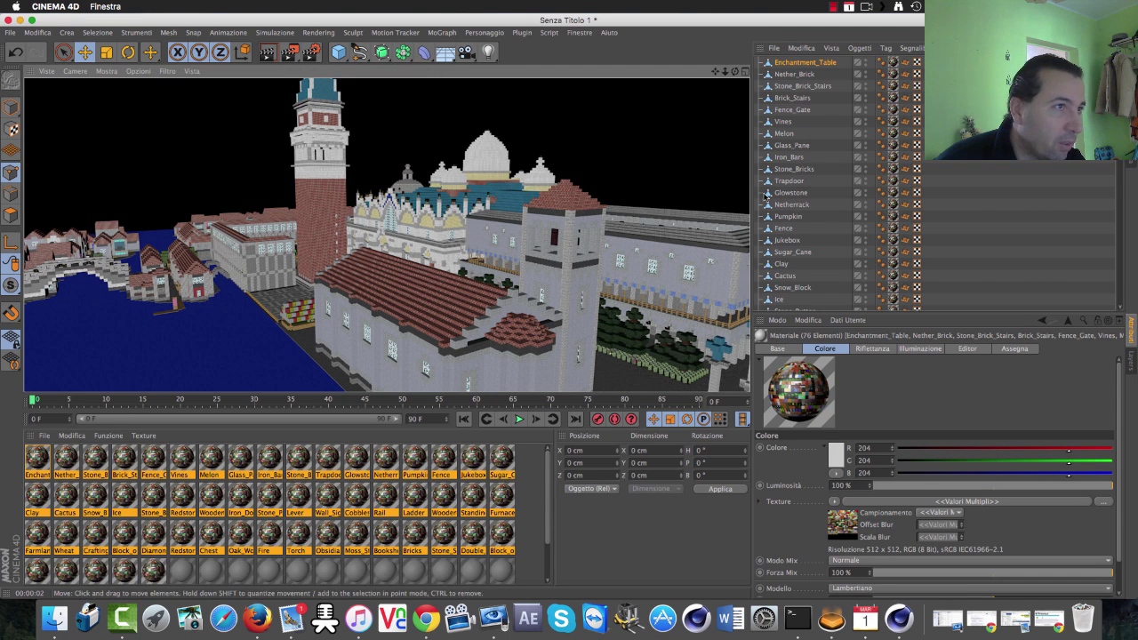
# Enable Alpha on all 76 materials and load tutorial-Alpha.png as the alpha texture, without copying it.
pyautogui.click(777, 349)
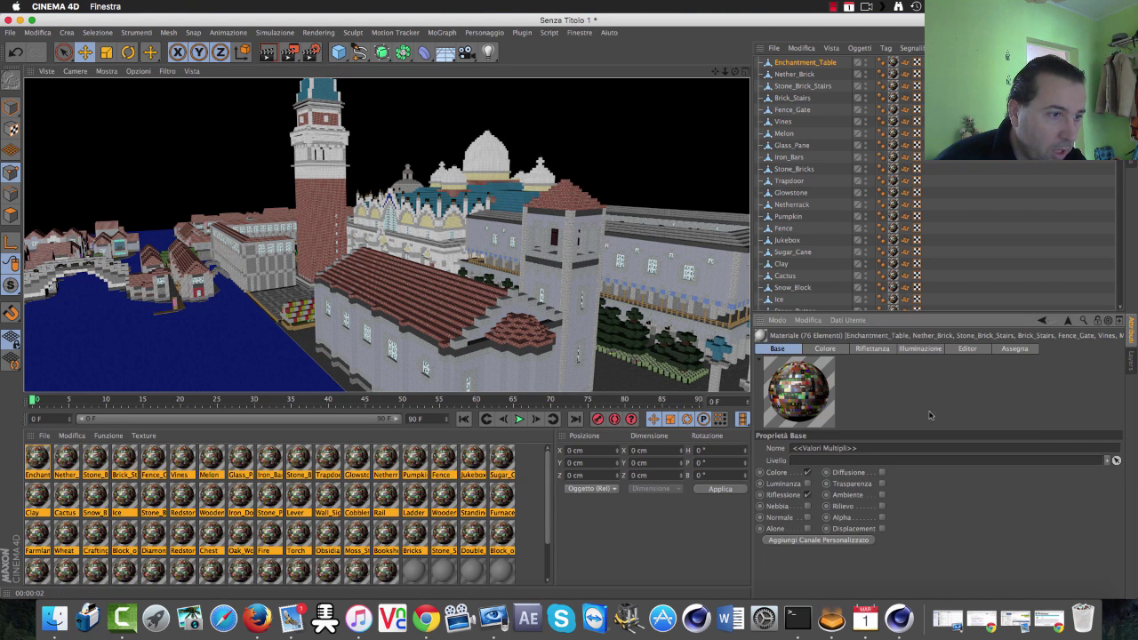
pyautogui.click(883, 518)
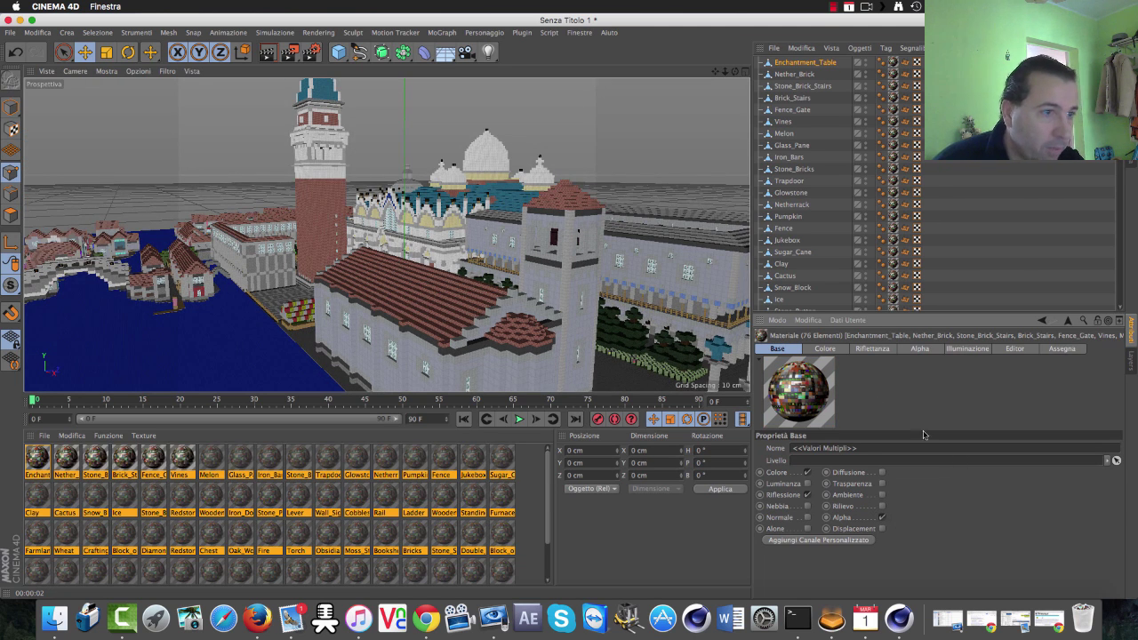
pyautogui.click(921, 351)
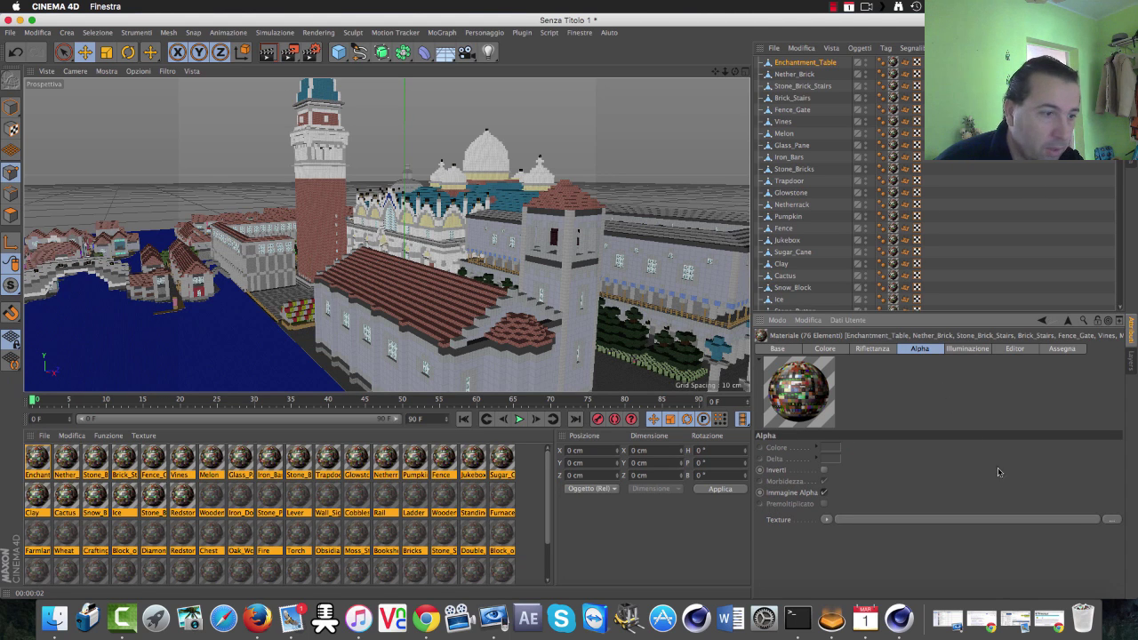
pyautogui.click(1115, 522)
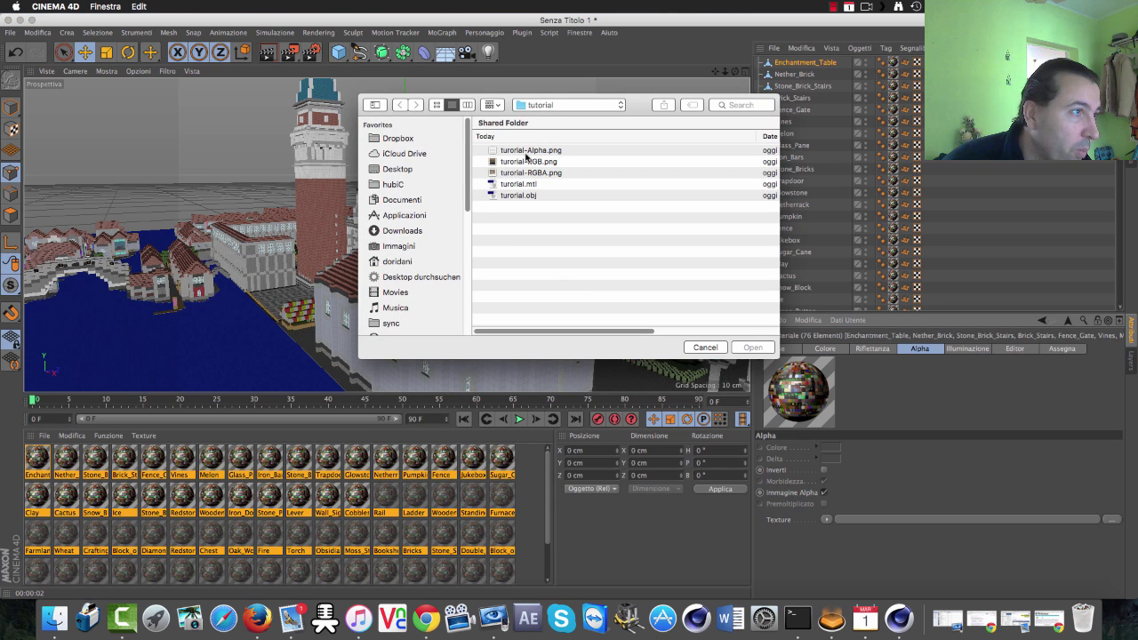
pyautogui.click(529, 151)
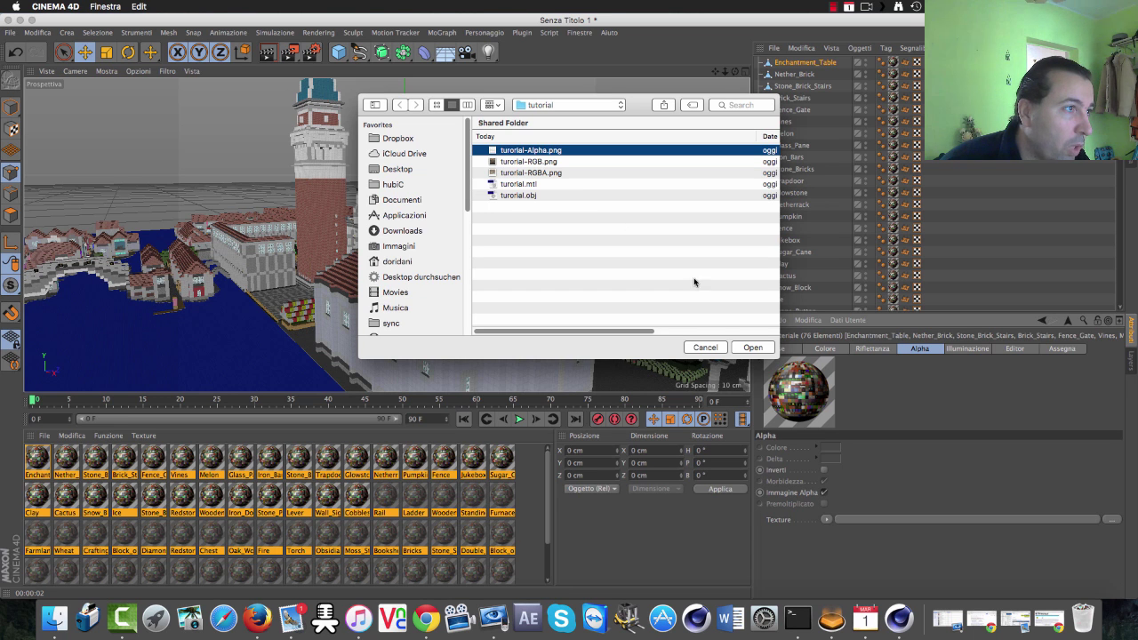
pyautogui.click(761, 348)
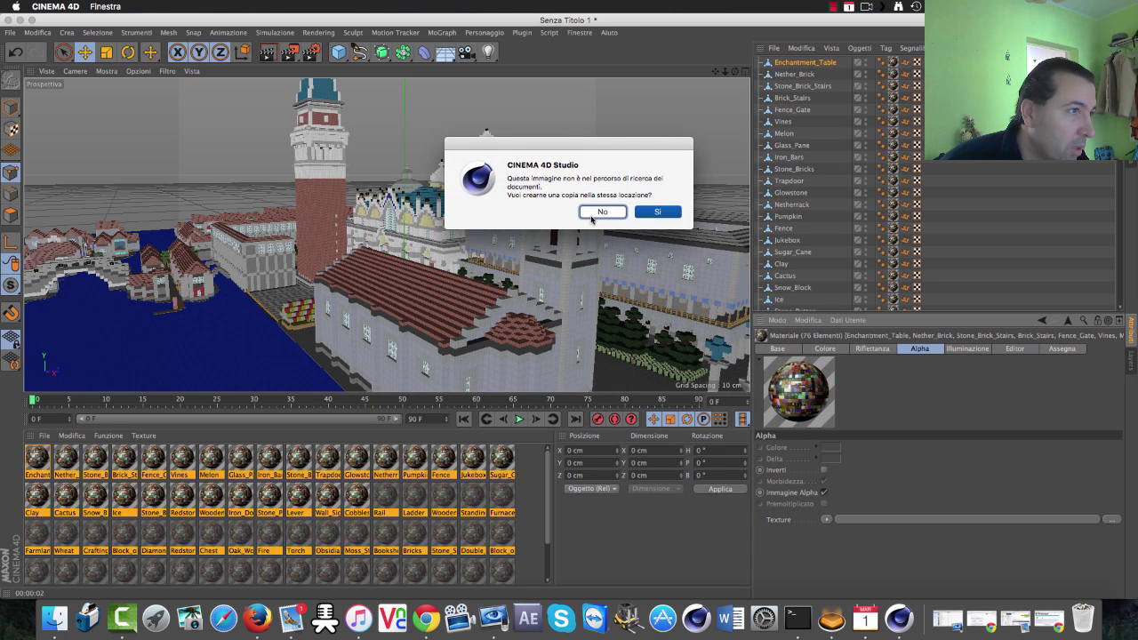
pyautogui.click(659, 212)
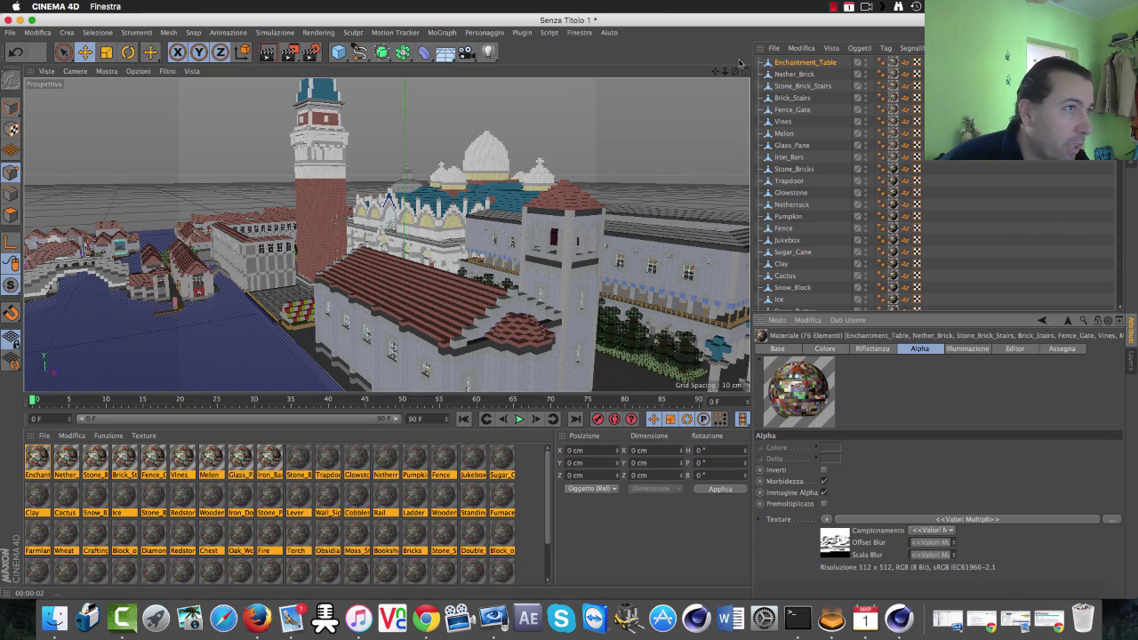
pyautogui.keyDown('alt'); pyautogui.moveTo(628, 189); pyautogui.dragTo(387, 235); pyautogui.keyUp('alt')
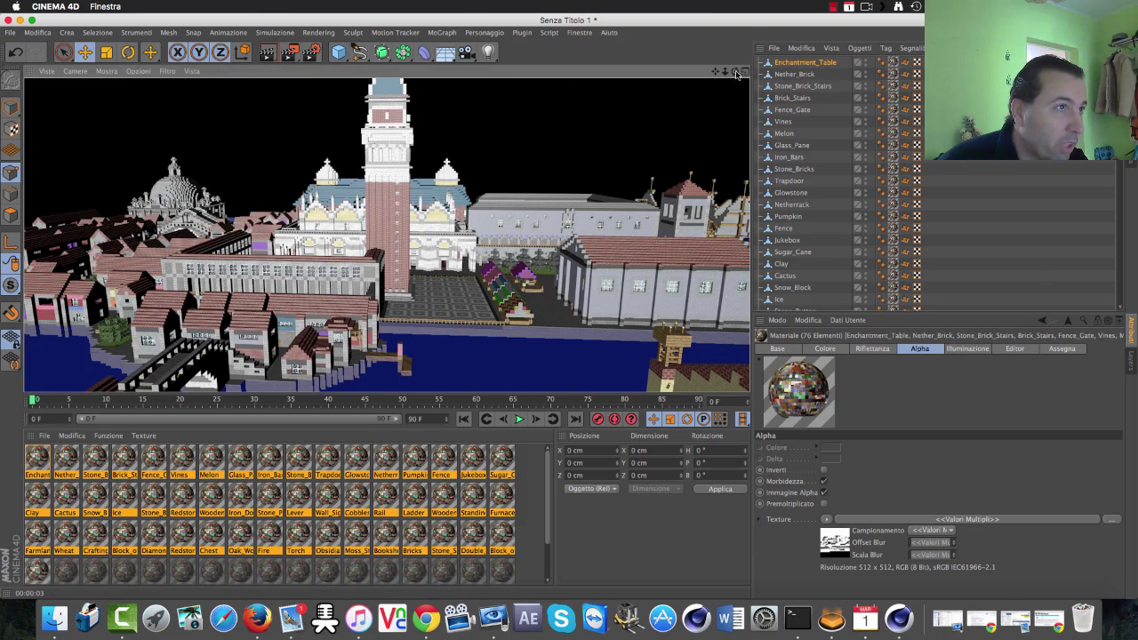
pyautogui.moveTo(736, 75); pyautogui.dragTo(675, 80)
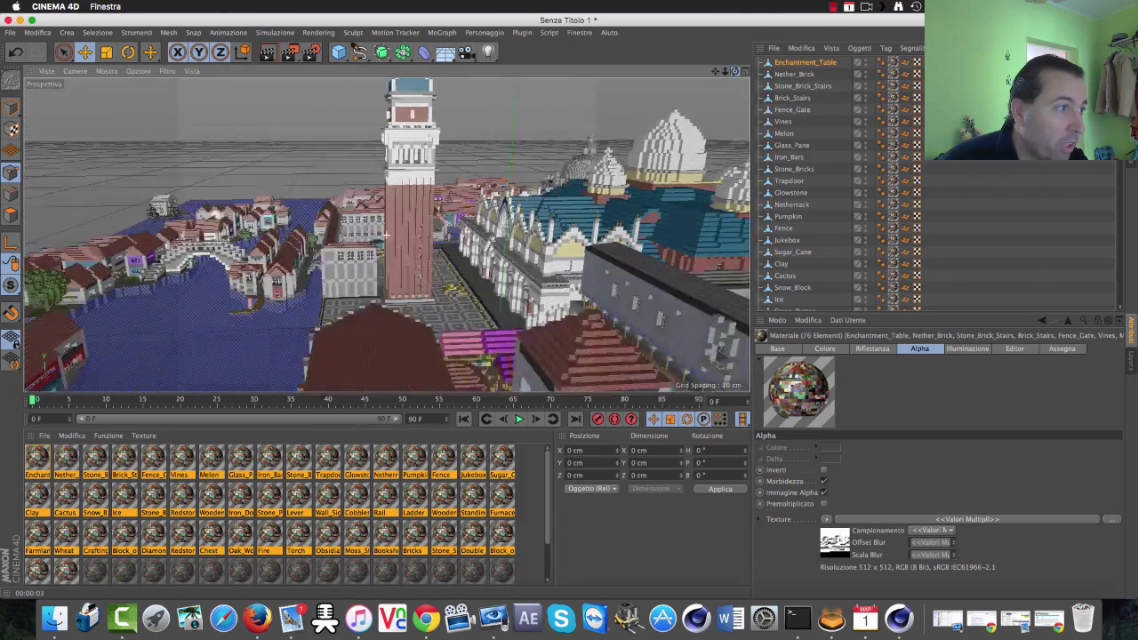
pyautogui.moveTo(386, 235); pyautogui.dragTo(386, 234)
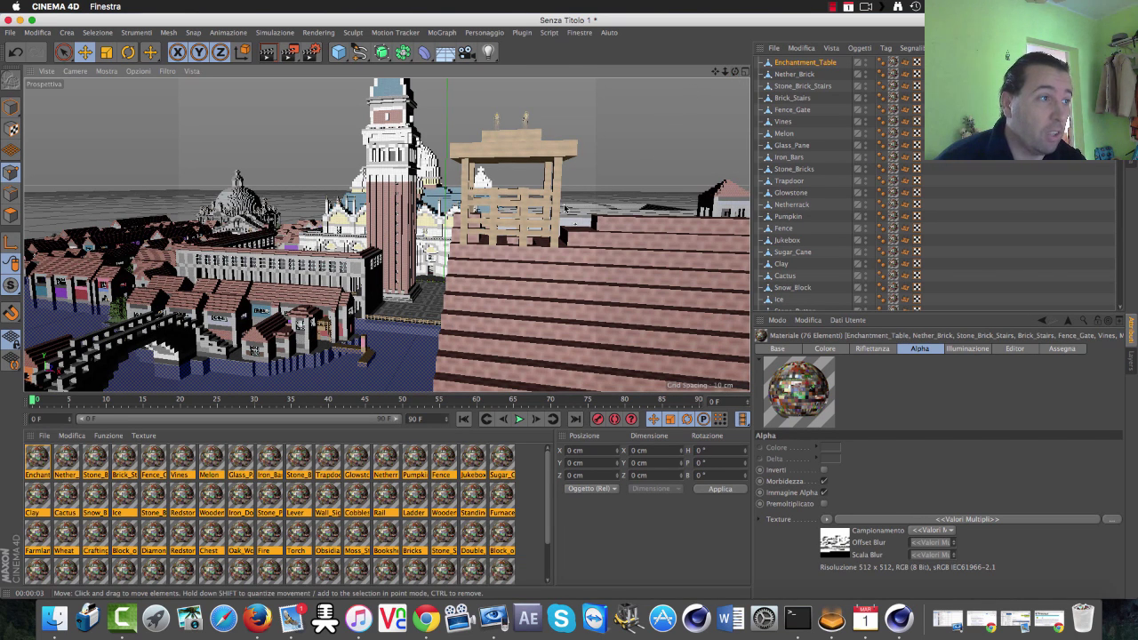
pyautogui.keyDown('alt'); pyautogui.moveTo(564, 207); pyautogui.dragTo(610, 182); pyautogui.keyUp('alt')
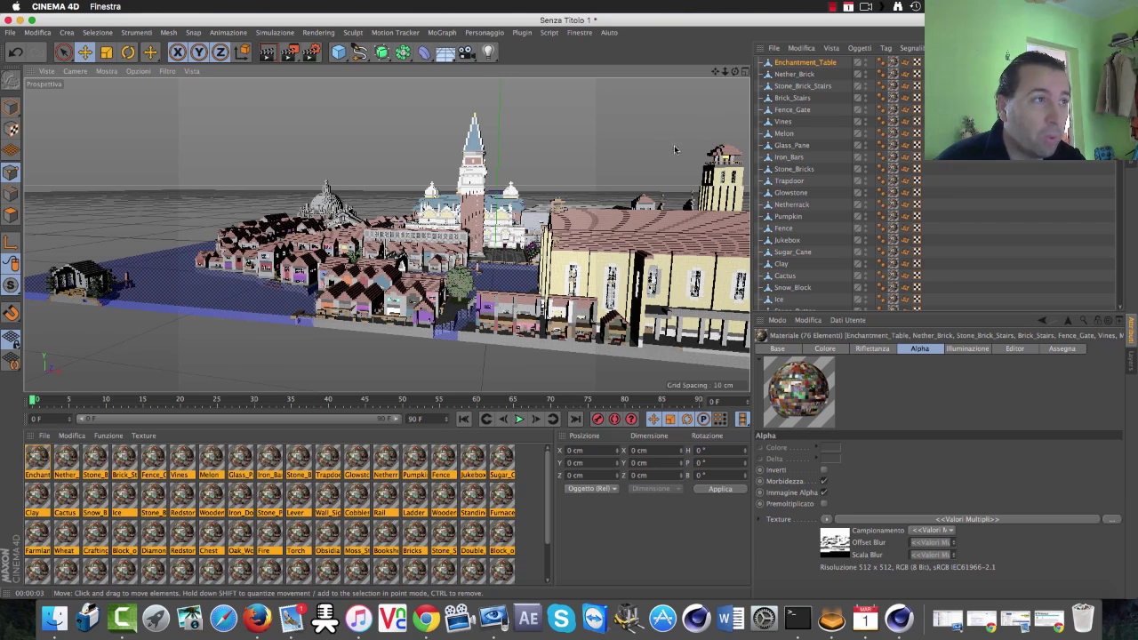
pyautogui.keyDown('alt'); pyautogui.moveTo(664, 156); pyautogui.dragTo(672, 145); pyautogui.keyUp('alt')
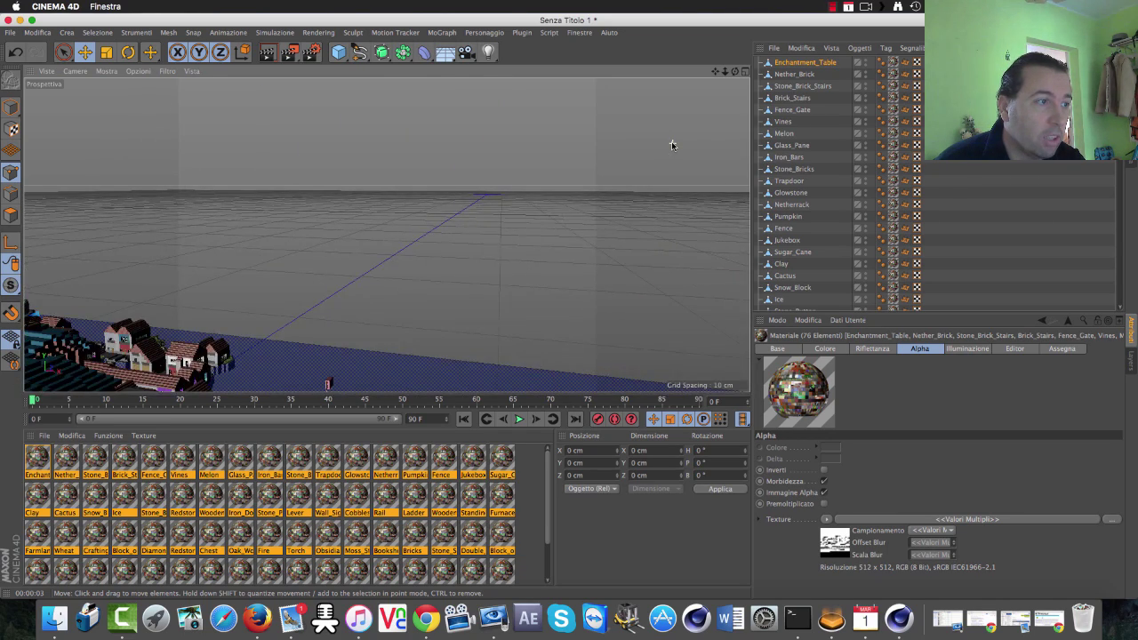
pyautogui.scroll(-3, 671, 145)
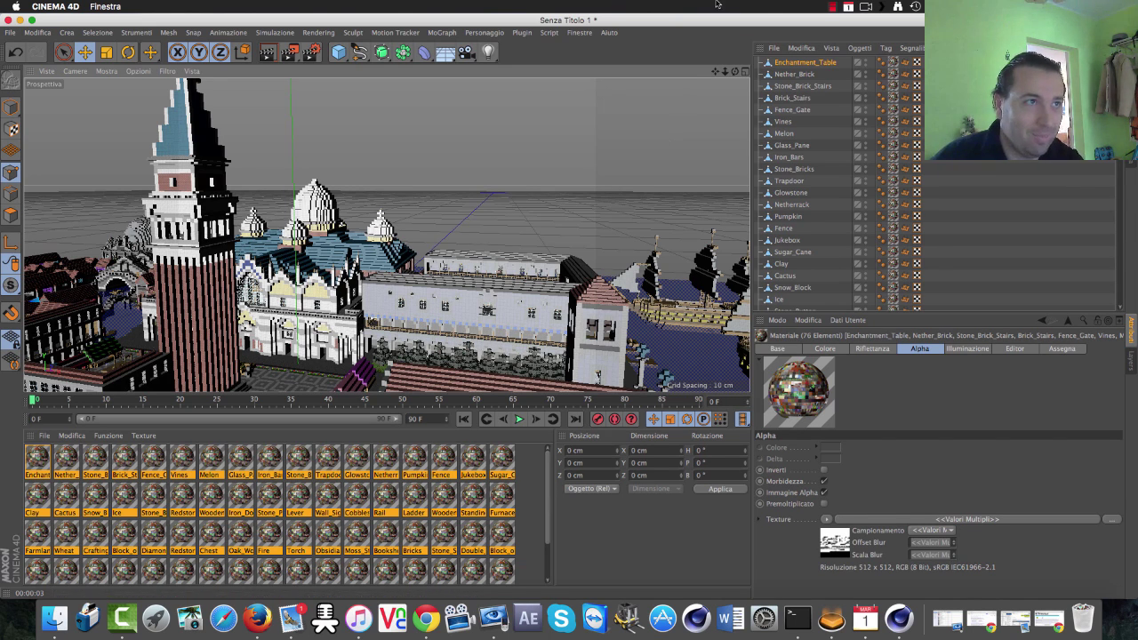
pyautogui.click(832, 8)
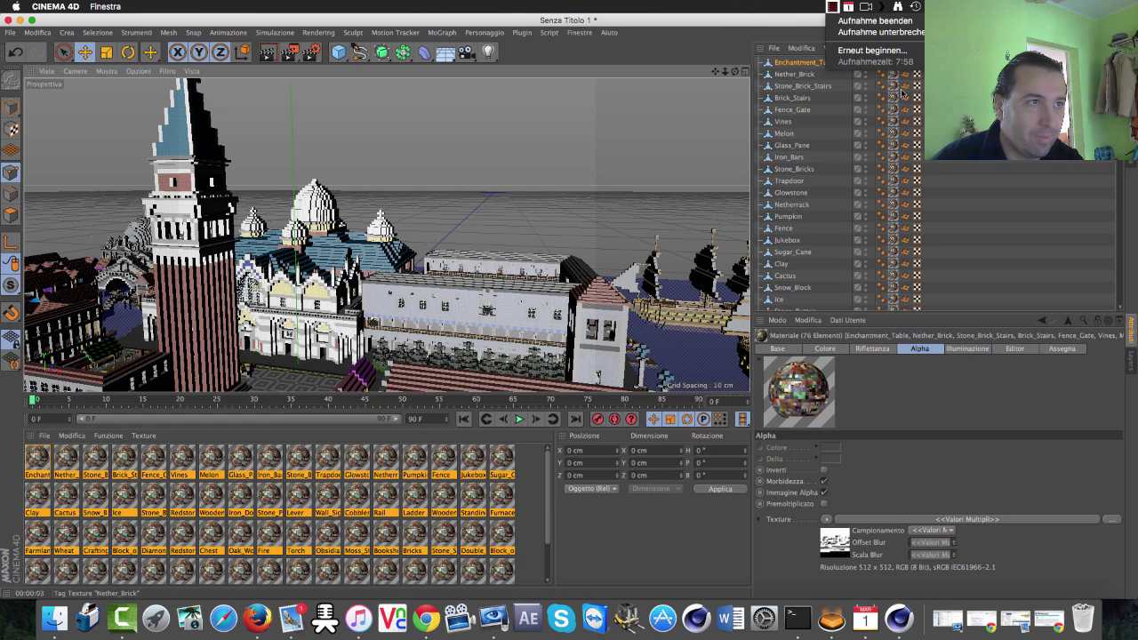